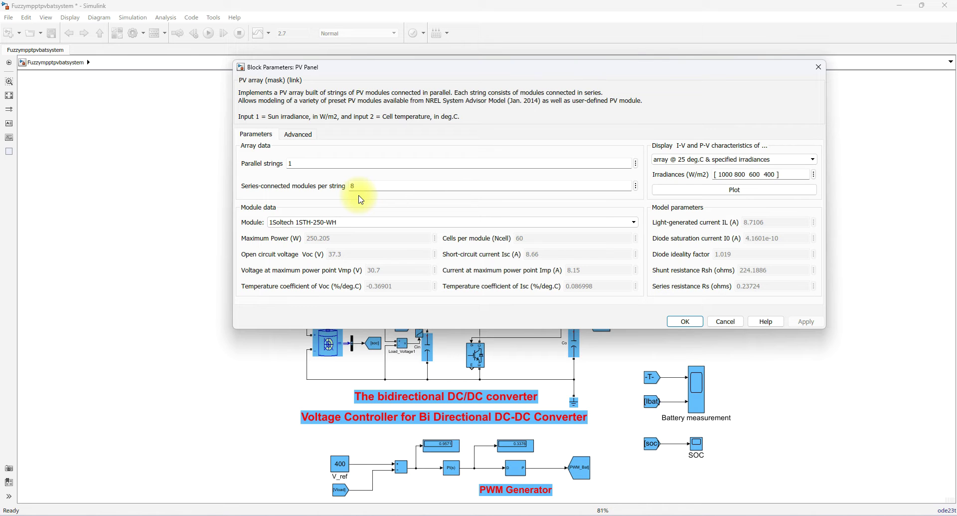
# - Plot the PV array's I-V and P-V characteristics at 25 deg.C for the specified irradiances and enlarge the figure
pyautogui.click(729, 190)
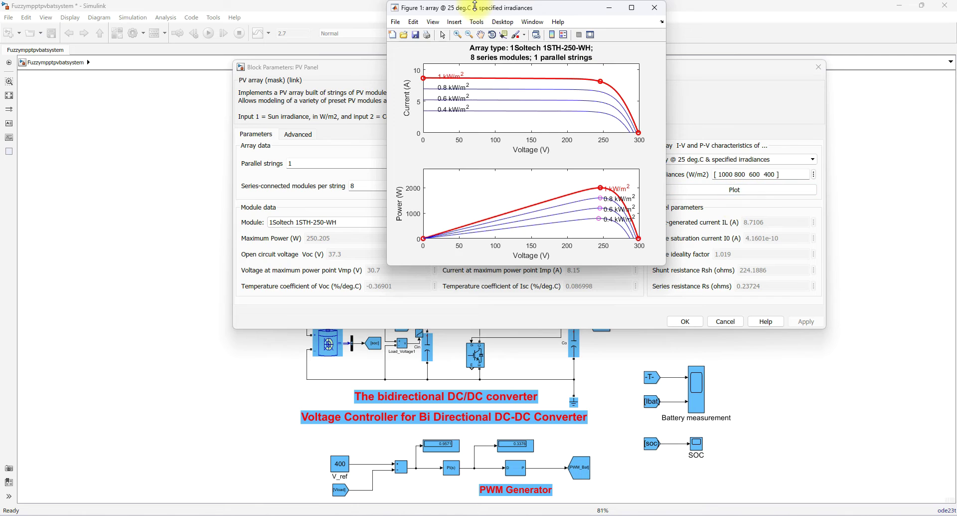
pyautogui.moveTo(661, 266); pyautogui.dragTo(666, 317)
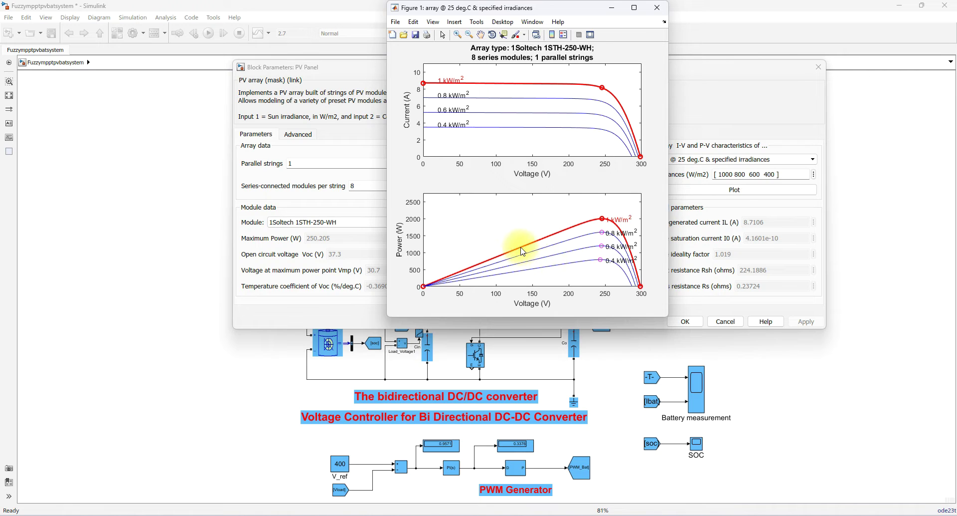
# - Circle the rising, falling and maximum-power regions of the P-V curves with the pen, and close the figure and PV Panel parameters
pyautogui.press('F9')
pyautogui.moveTo(562, 227)
pyautogui.mouseDown()
pyautogui.moveTo(544, 268)
pyautogui.moveTo(563, 227)
pyautogui.mouseUp()
pyautogui.moveTo(634, 243)
pyautogui.mouseDown()
pyautogui.moveTo(619, 257)
pyautogui.moveTo(630, 278)
pyautogui.moveTo(632, 247)
pyautogui.mouseUp()
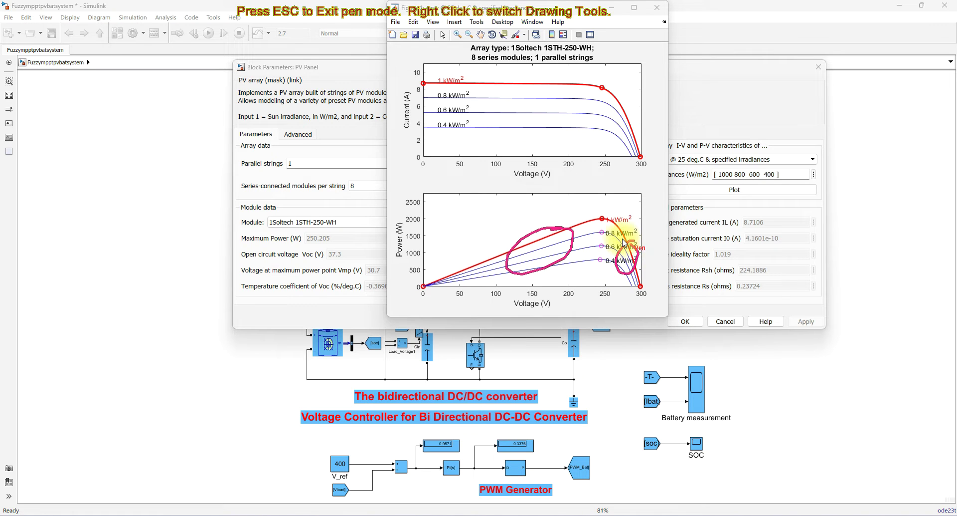
pyautogui.moveTo(602, 216)
pyautogui.mouseDown()
pyautogui.moveTo(595, 259)
pyautogui.moveTo(606, 264)
pyautogui.moveTo(604, 218)
pyautogui.mouseUp()
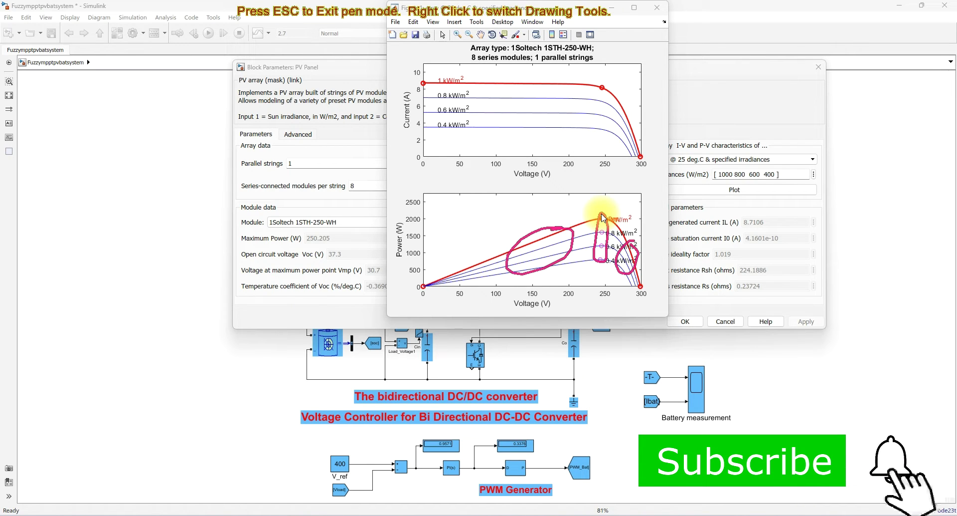
pyautogui.press('Escape')
pyautogui.click(659, 13)
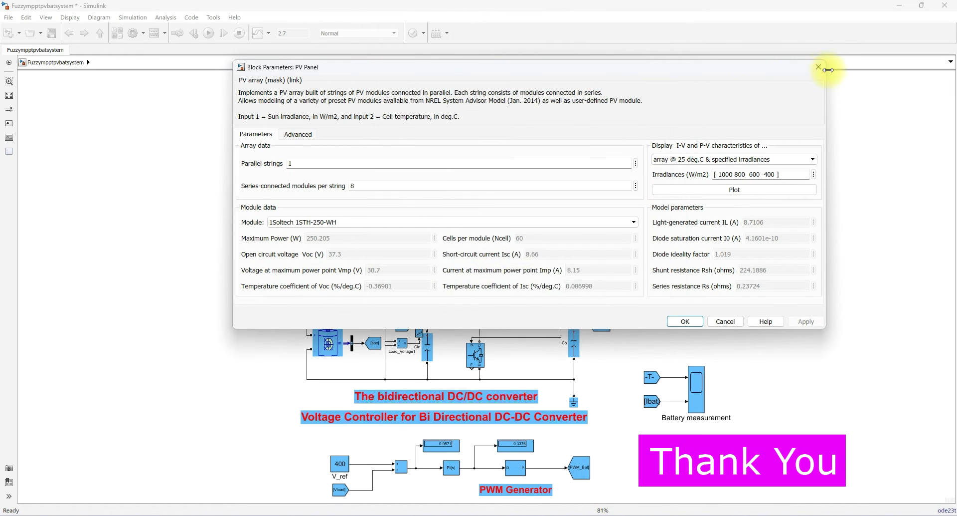
pyautogui.click(818, 66)
# - Open the Fuzzy MPPT1 subsystem in the Fuzzy MPPT Algorithm section to view its block diagram
pyautogui.press('F9')
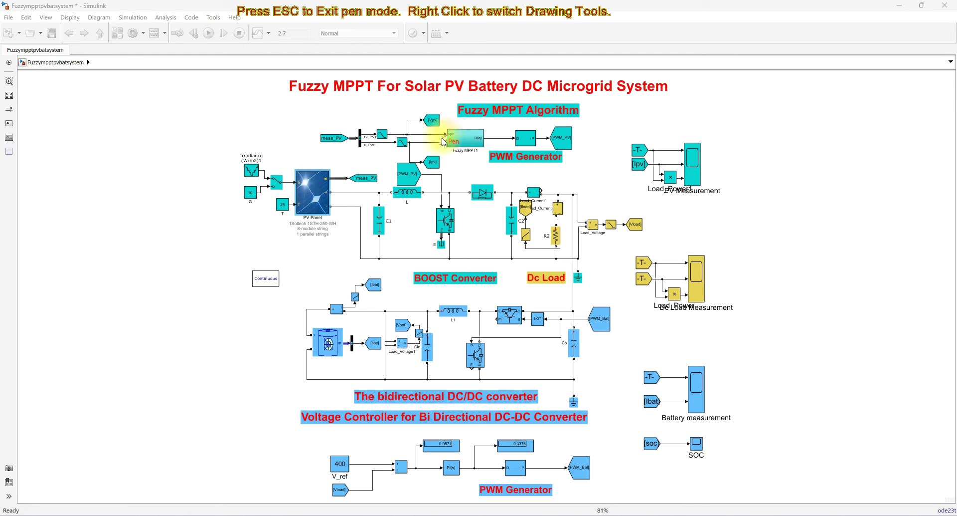
pyautogui.press('Escape')
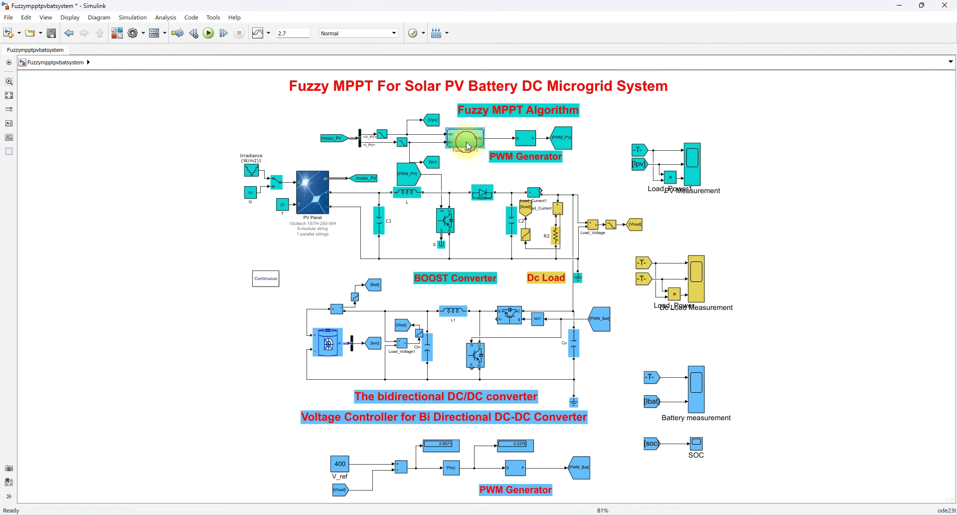
pyautogui.doubleClick(469, 141)
pyautogui.scroll(-1, 438, 155)
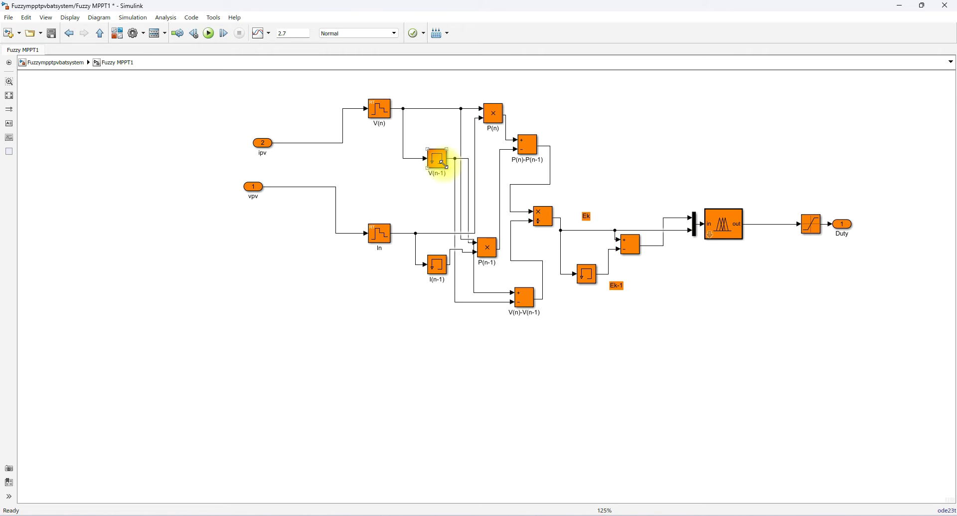
pyautogui.scroll(-1, 379, 167)
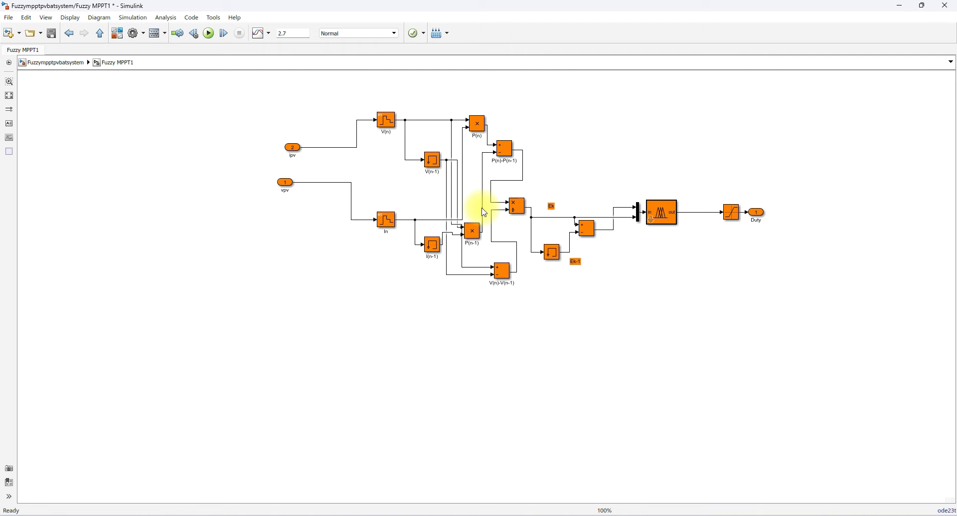
# - Tick the ipv and vpv input lines with the annotation pen and write V(n) - V(n-1) above the diagram
pyautogui.hotkey('ctrl', 'shift', 'p')
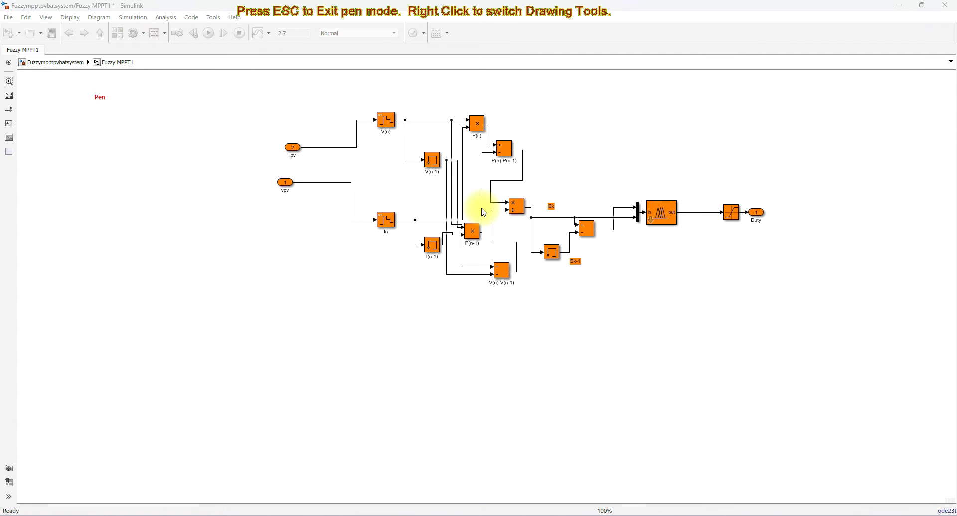
pyautogui.moveTo(320, 189)
pyautogui.mouseDown()
pyautogui.moveTo(338, 200)
pyautogui.moveTo(350, 184)
pyautogui.mouseUp()
pyautogui.moveTo(363, 131); pyautogui.dragTo(382, 127)
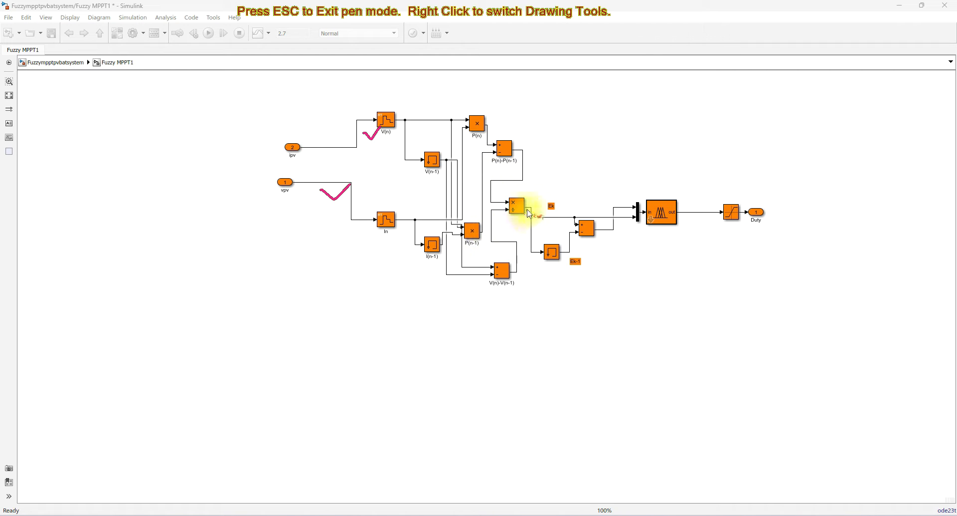
pyautogui.moveTo(549, 159)
pyautogui.mouseDown()
pyautogui.moveTo(596, 155)
pyautogui.moveTo(633, 113)
pyautogui.moveTo(644, 122)
pyautogui.moveTo(654, 112)
pyautogui.moveTo(660, 122)
pyautogui.moveTo(661, 111)
pyautogui.mouseUp()
pyautogui.moveTo(663, 103); pyautogui.dragTo(670, 120)
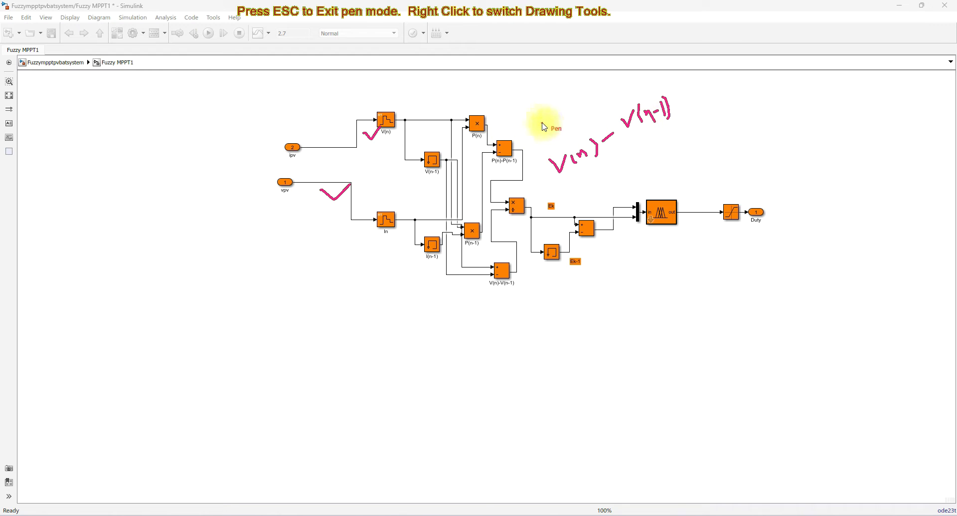
# - Write P(n) - P(n-1) with the pen and circle the block groups that compute the power and voltage differences
pyautogui.moveTo(537, 122)
pyautogui.mouseDown()
pyautogui.moveTo(565, 109)
pyautogui.moveTo(575, 116)
pyautogui.moveTo(588, 86)
pyautogui.moveTo(596, 102)
pyautogui.moveTo(594, 86)
pyautogui.moveTo(606, 95)
pyautogui.moveTo(627, 74)
pyautogui.moveTo(632, 87)
pyautogui.moveTo(629, 69)
pyautogui.moveTo(637, 89)
pyautogui.mouseUp()
pyautogui.moveTo(480, 106)
pyautogui.mouseDown()
pyautogui.moveTo(419, 100)
pyautogui.moveTo(387, 114)
pyautogui.moveTo(376, 135)
pyautogui.moveTo(397, 166)
pyautogui.moveTo(441, 175)
pyautogui.moveTo(501, 174)
pyautogui.moveTo(528, 157)
pyautogui.moveTo(526, 121)
pyautogui.moveTo(464, 106)
pyautogui.mouseUp()
pyautogui.moveTo(527, 239)
pyautogui.mouseDown()
pyautogui.moveTo(463, 228)
pyautogui.moveTo(421, 242)
pyautogui.moveTo(417, 279)
pyautogui.moveTo(433, 297)
pyautogui.moveTo(491, 300)
pyautogui.moveTo(524, 277)
pyautogui.moveTo(528, 235)
pyautogui.mouseUp()
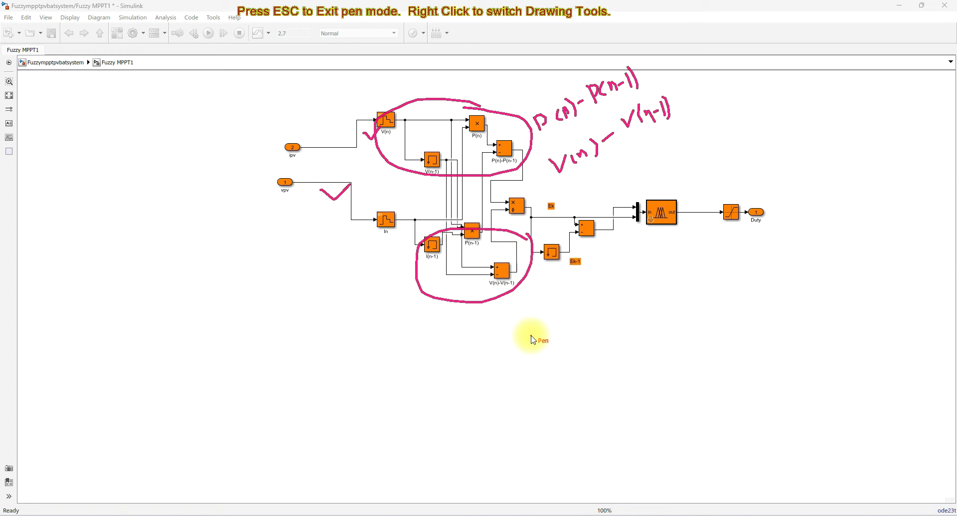
# - Circle the divide block, label it ΔP/ΔV, and draw an arrow to the fuzzy logic controller block
pyautogui.moveTo(530, 193)
pyautogui.mouseDown()
pyautogui.moveTo(507, 194)
pyautogui.moveTo(491, 214)
pyautogui.moveTo(523, 222)
pyautogui.moveTo(536, 205)
pyautogui.moveTo(530, 190)
pyautogui.moveTo(549, 195)
pyautogui.moveTo(555, 174)
pyautogui.moveTo(549, 185)
pyautogui.moveTo(559, 175)
pyautogui.moveTo(562, 197)
pyautogui.moveTo(573, 188)
pyautogui.mouseUp()
pyautogui.moveTo(572, 189); pyautogui.dragTo(578, 179)
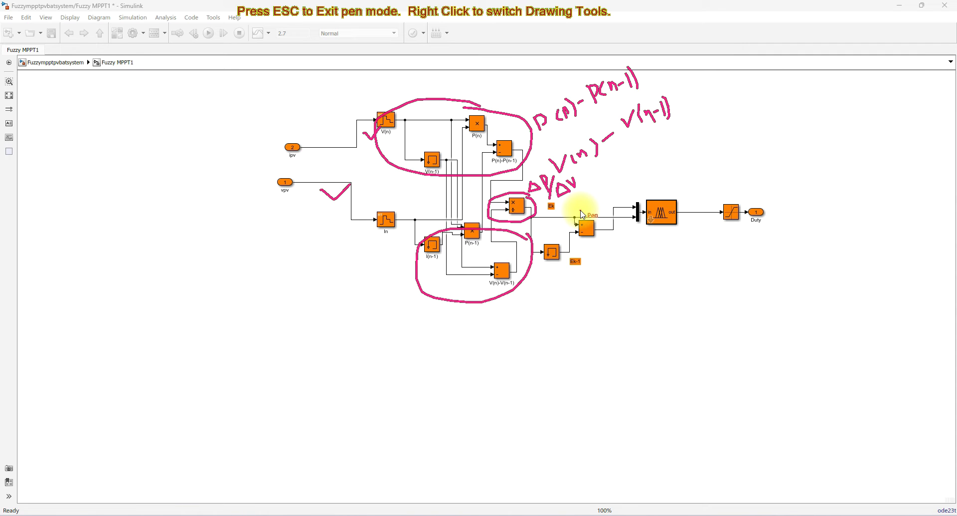
pyautogui.moveTo(664, 256)
pyautogui.mouseDown()
pyautogui.moveTo(664, 230)
pyautogui.moveTo(669, 240)
pyautogui.mouseUp()
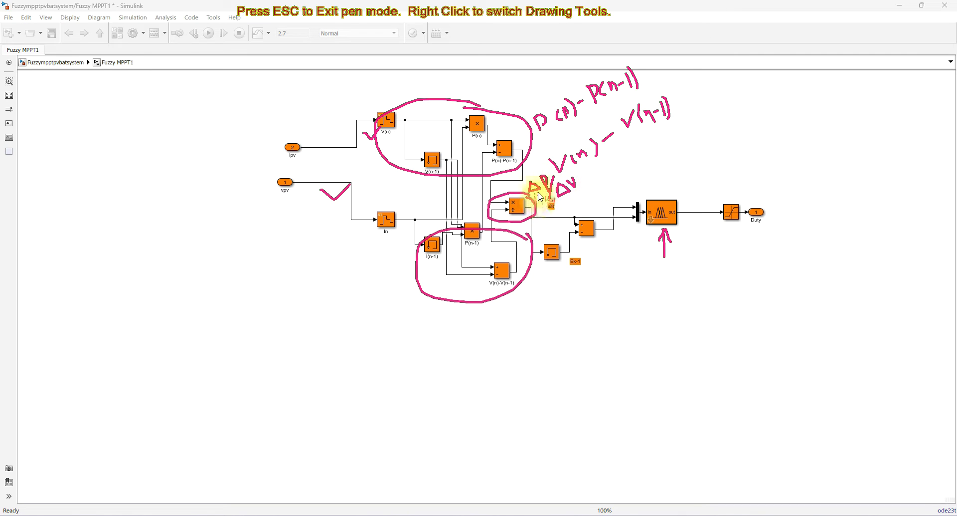
# - Underline the Ek and Ek-1 labels and write an underlined Ek - Ek-1 below the subtraction block's output
pyautogui.moveTo(545, 212); pyautogui.dragTo(557, 211)
pyautogui.moveTo(569, 271); pyautogui.dragTo(585, 272)
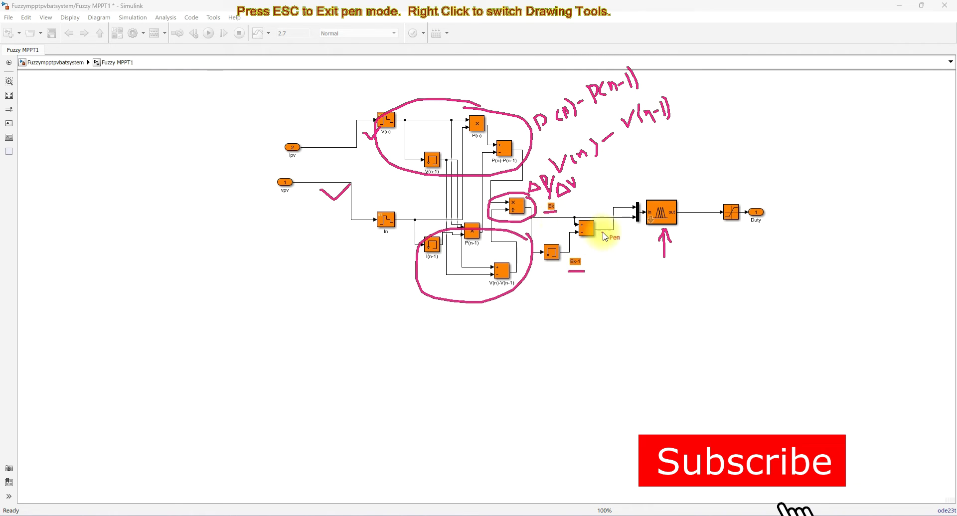
pyautogui.moveTo(598, 239)
pyautogui.mouseDown()
pyautogui.moveTo(601, 248)
pyautogui.moveTo(607, 234)
pyautogui.moveTo(626, 249)
pyautogui.moveTo(654, 225)
pyautogui.moveTo(650, 243)
pyautogui.moveTo(653, 234)
pyautogui.moveTo(680, 253)
pyautogui.mouseUp()
pyautogui.moveTo(682, 245)
pyautogui.mouseDown()
pyautogui.moveTo(697, 255)
pyautogui.moveTo(614, 268)
pyautogui.mouseUp()
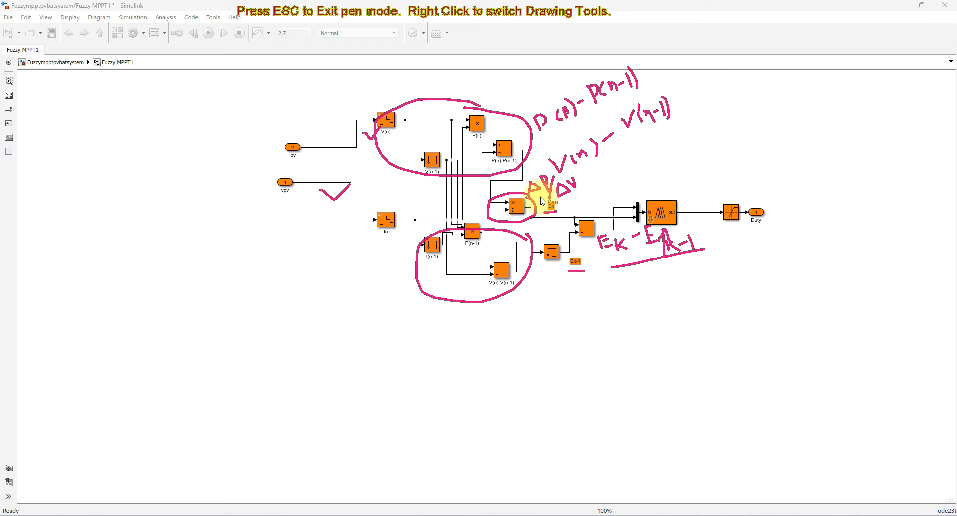
# - Circle the fuzzy logic controller block, mark its output line with an arrow, and leave pen mode
pyautogui.moveTo(690, 201)
pyautogui.mouseDown()
pyautogui.moveTo(672, 188)
pyautogui.moveTo(641, 189)
pyautogui.moveTo(628, 219)
pyautogui.moveTo(652, 231)
pyautogui.moveTo(697, 222)
pyautogui.moveTo(691, 199)
pyautogui.mouseUp()
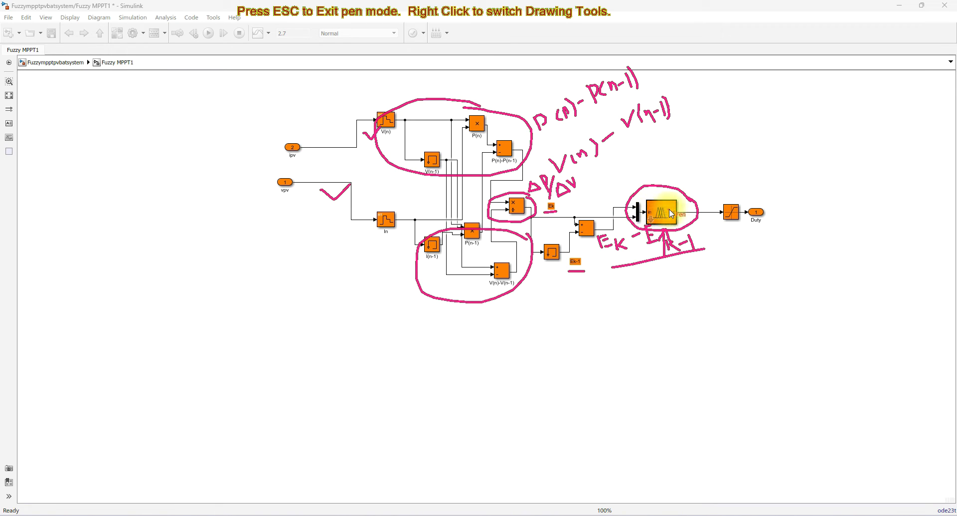
pyautogui.moveTo(703, 232)
pyautogui.mouseDown()
pyautogui.moveTo(705, 215)
pyautogui.moveTo(712, 220)
pyautogui.mouseUp()
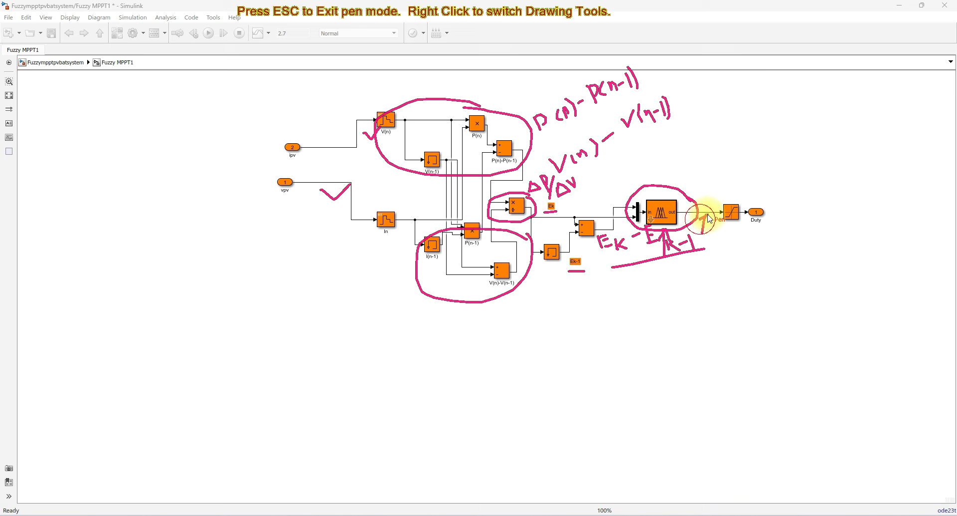
pyautogui.press('Escape')
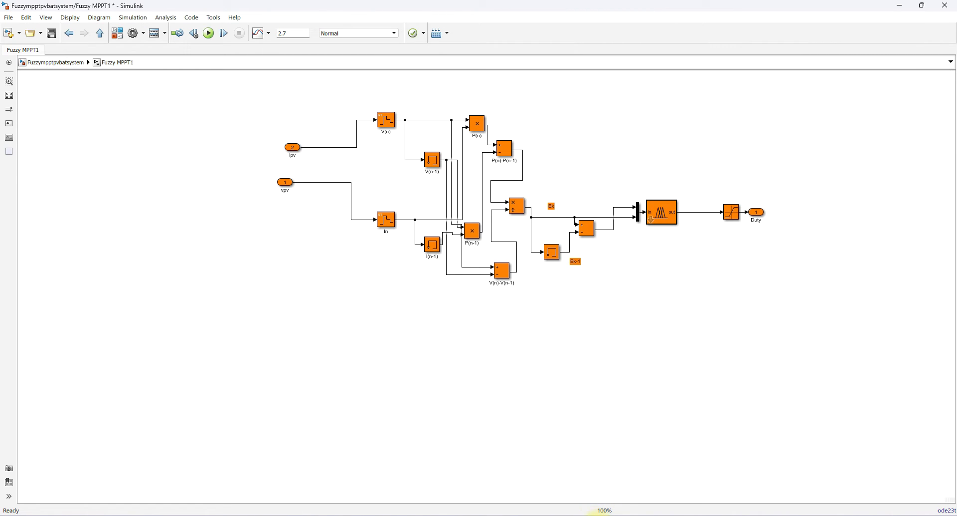
# - Minimize the Simulink model, switch to the main MATLAB window and maximize it
pyautogui.click(900, 6)
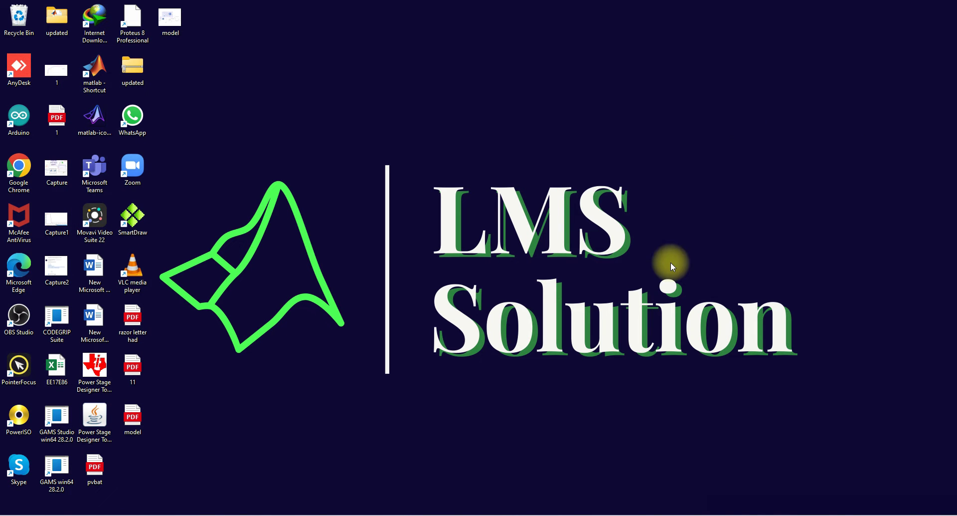
pyautogui.moveTo(586, 509)
pyautogui.click(401, 467)
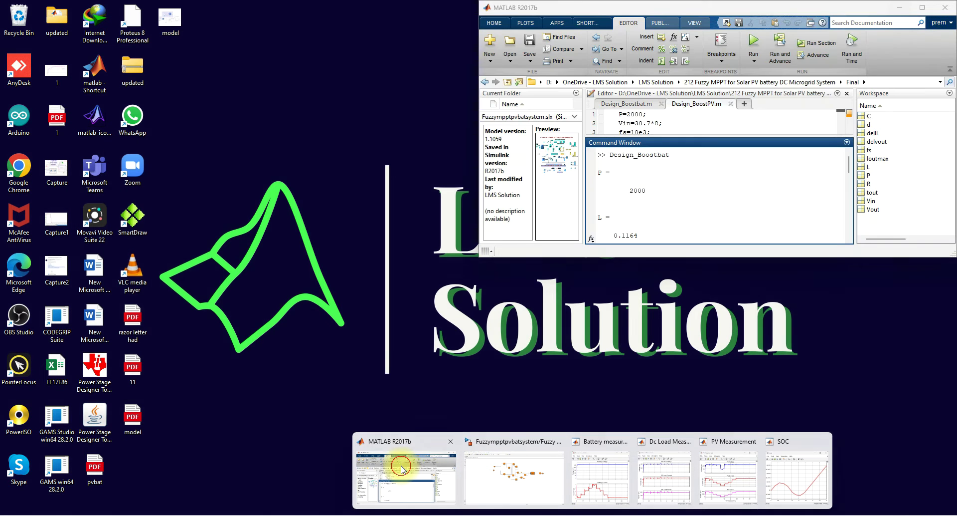
pyautogui.click(900, 7)
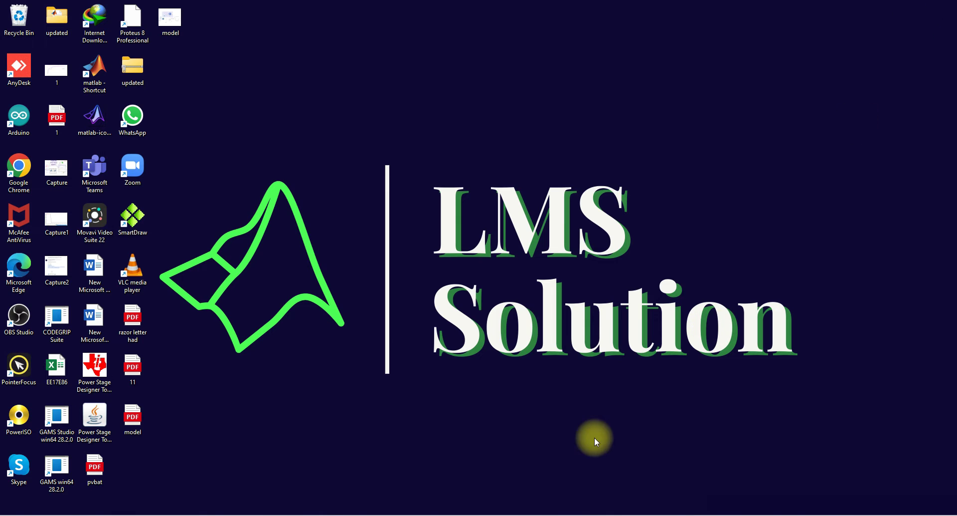
pyautogui.moveTo(603, 508)
pyautogui.click(438, 486)
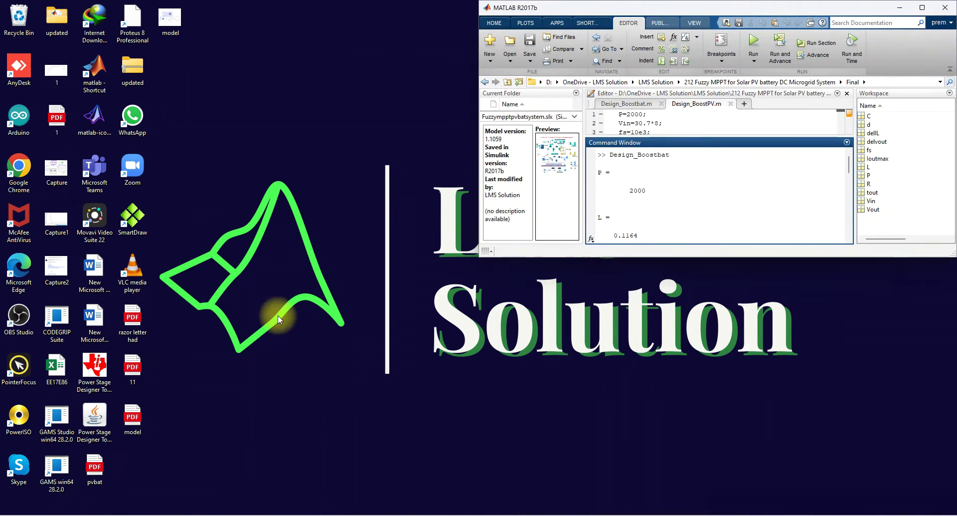
pyautogui.click(923, 7)
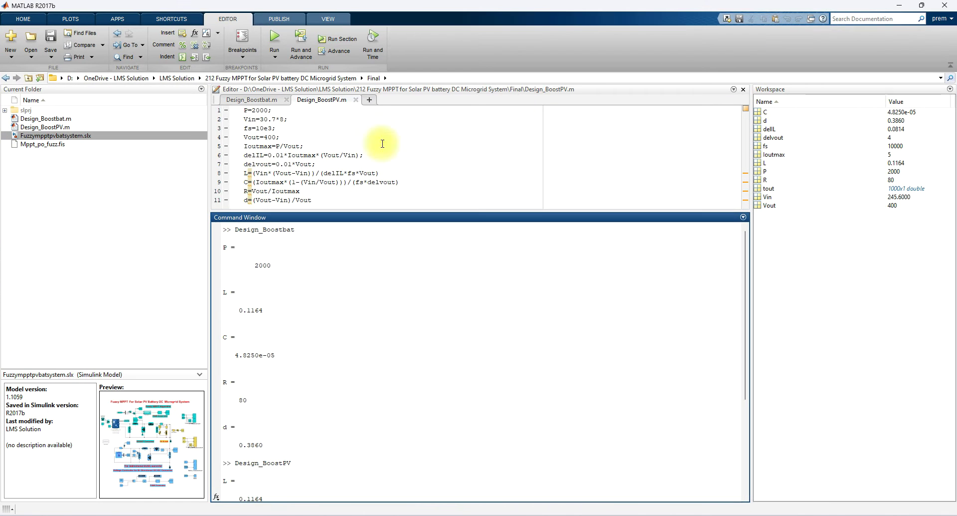
# - Launch the Fuzzy Logic Designer by running the fuzzy command in MATLAB
pyautogui.click(48, 208)
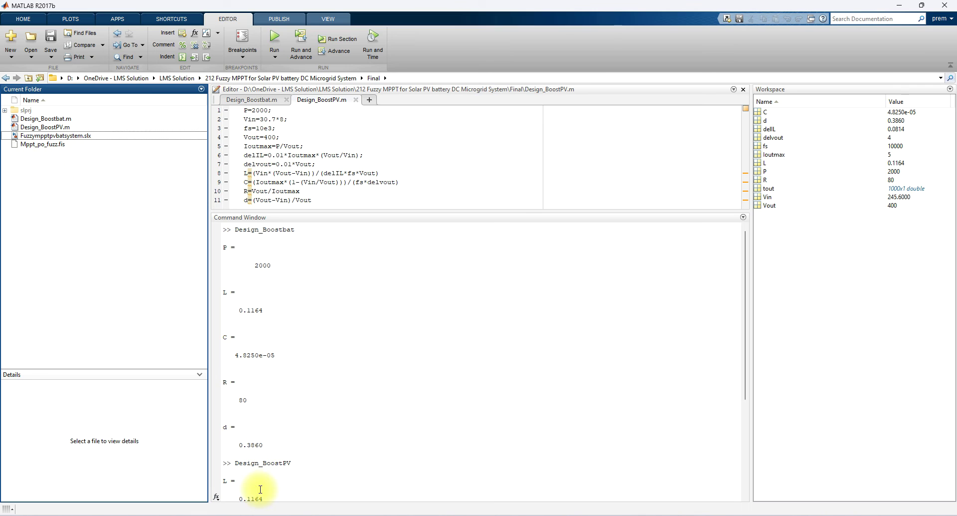
pyautogui.click(268, 476)
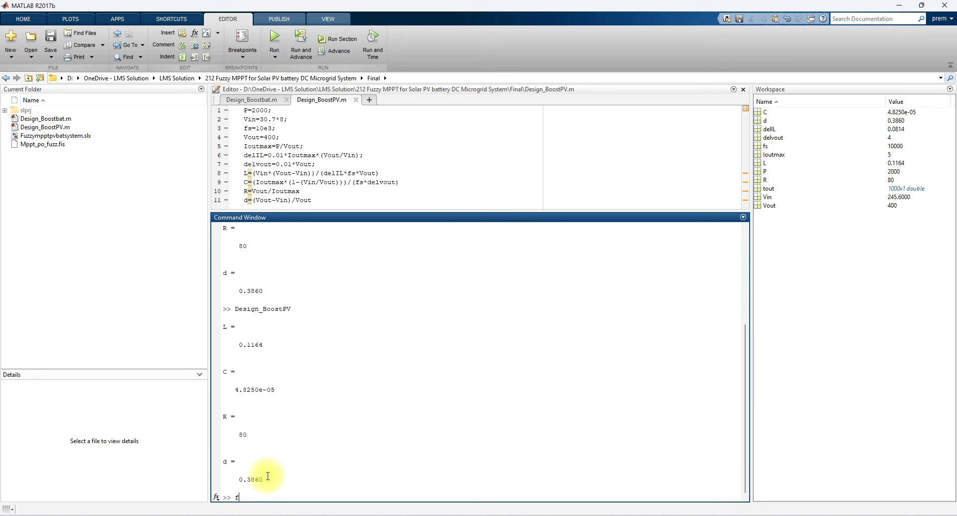
pyautogui.write('fuzzy')
pyautogui.press('Return')
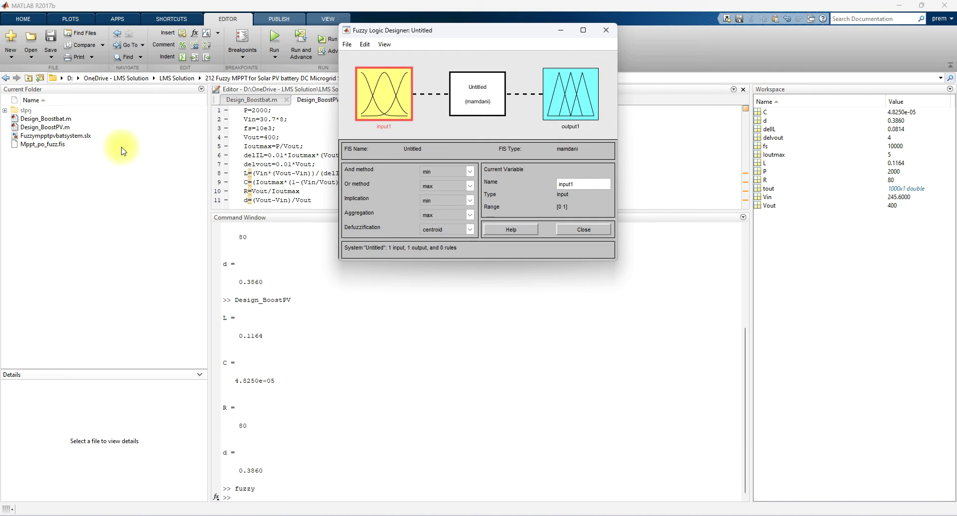
# - Import the fuzzy inference system from the file Mppt_po_fuzz.fis into the Fuzzy Logic Designer
pyautogui.click(348, 44)
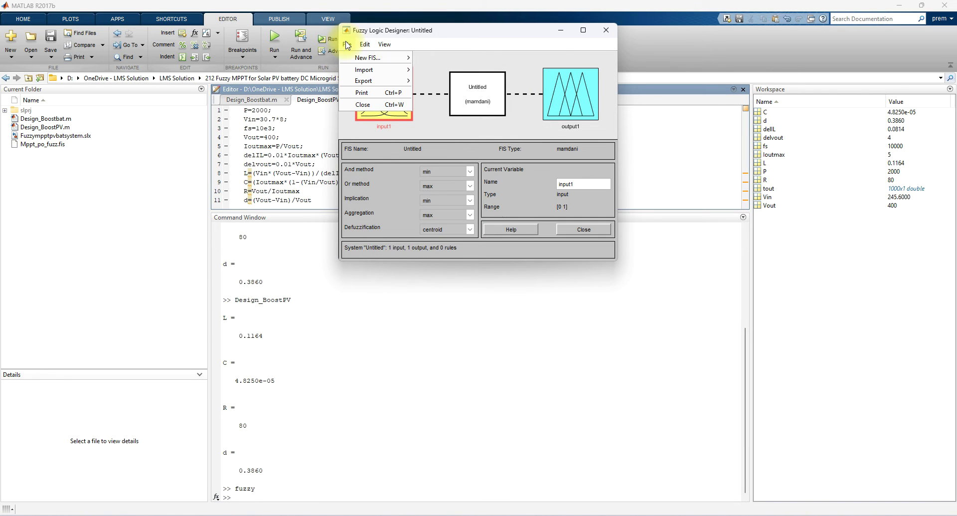
pyautogui.moveTo(394, 69)
pyautogui.click(441, 80)
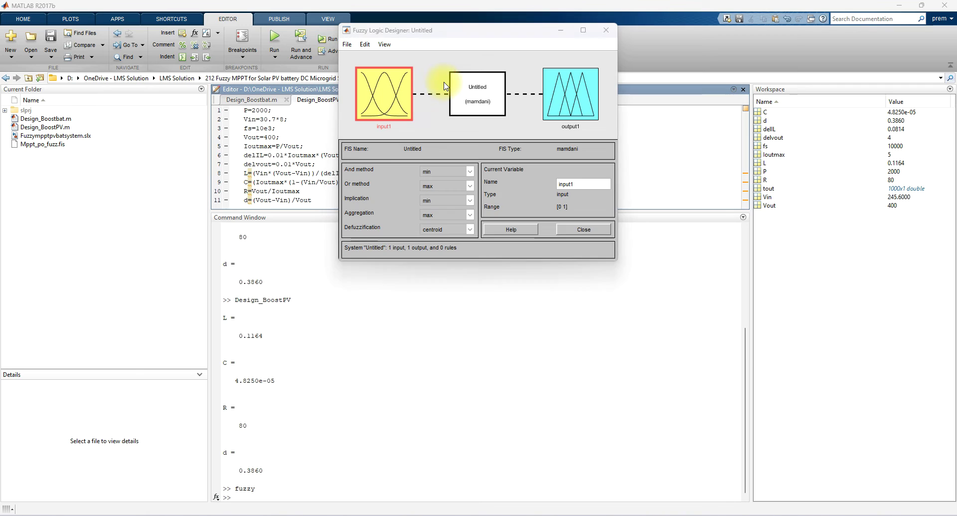
pyautogui.click(461, 139)
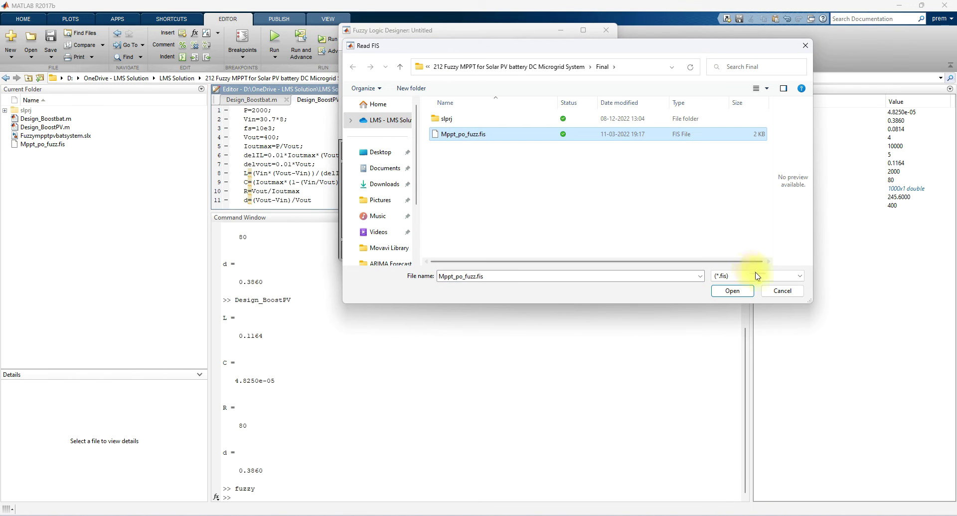
pyautogui.click(730, 290)
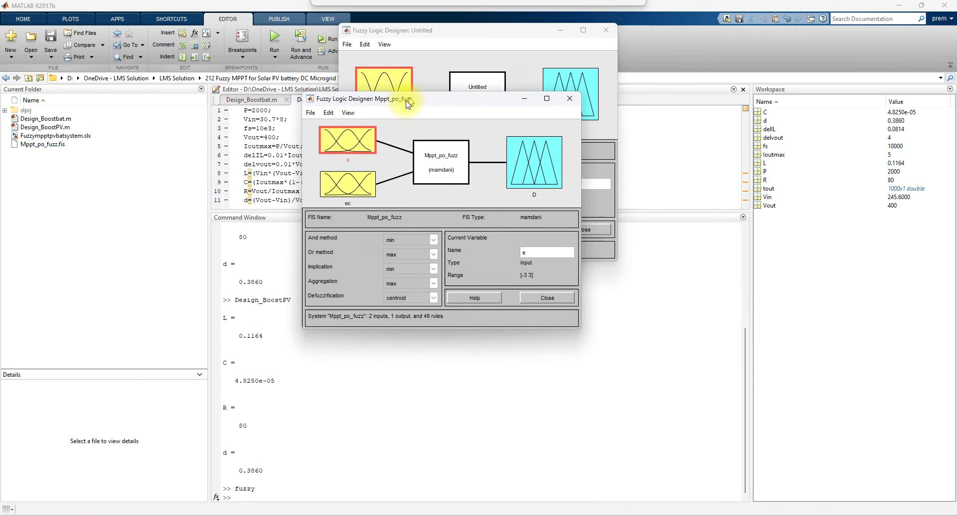
# - Examine the membership functions of inputs e and ec and output D in the Membership Function Editor
pyautogui.doubleClick(356, 144)
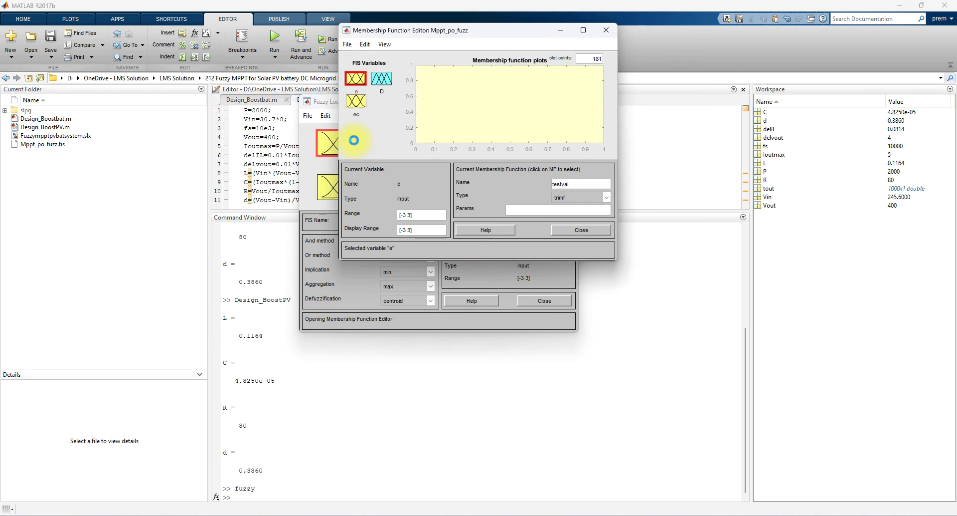
pyautogui.click(364, 102)
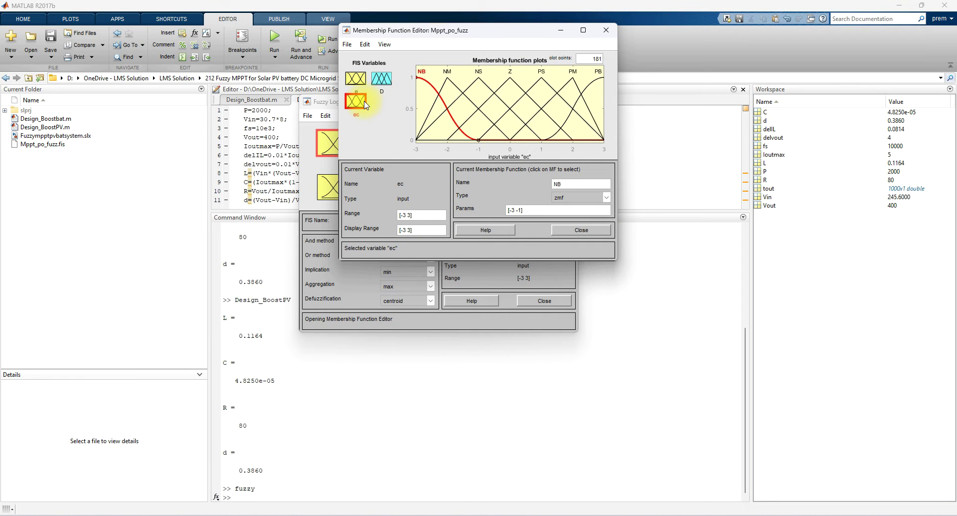
pyautogui.click(383, 78)
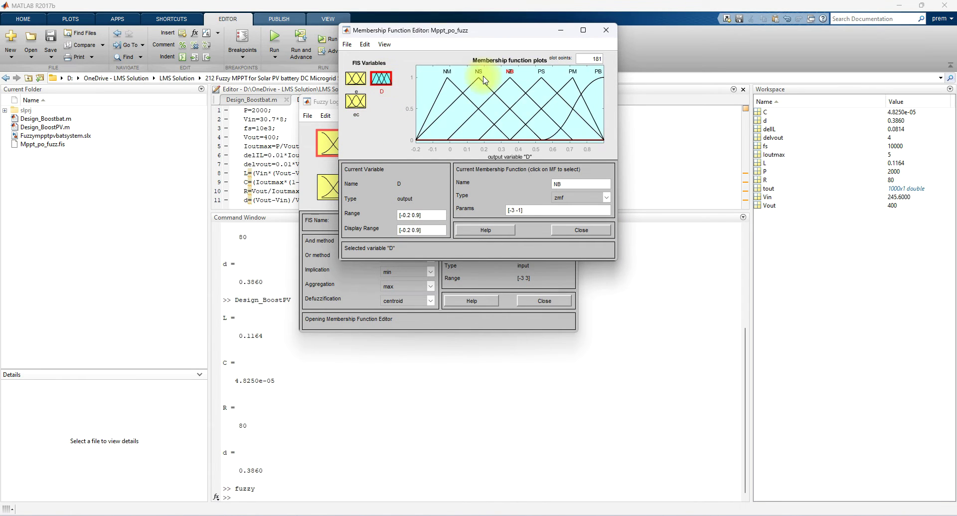
# - Review the full list of fuzzy rules relating e and ec to D in an enlarged Rule Editor
pyautogui.click(606, 30)
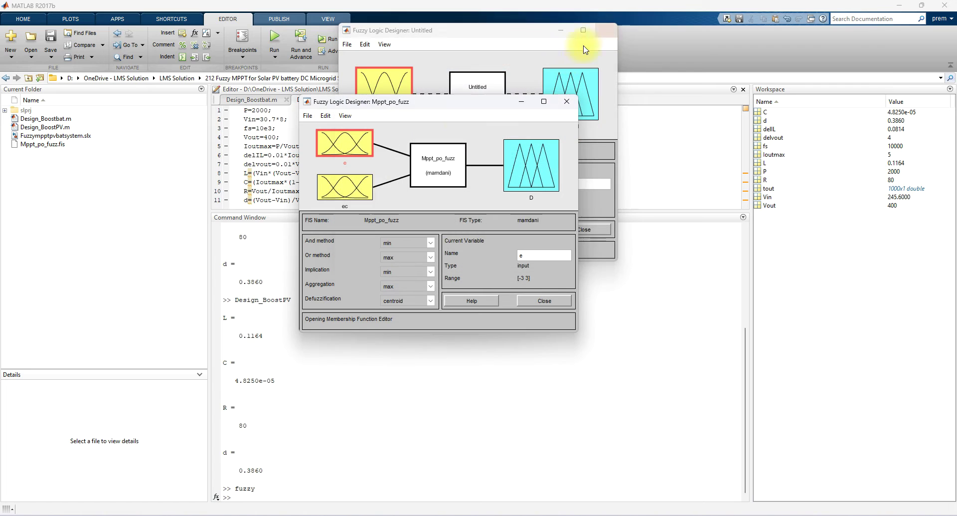
pyautogui.doubleClick(452, 164)
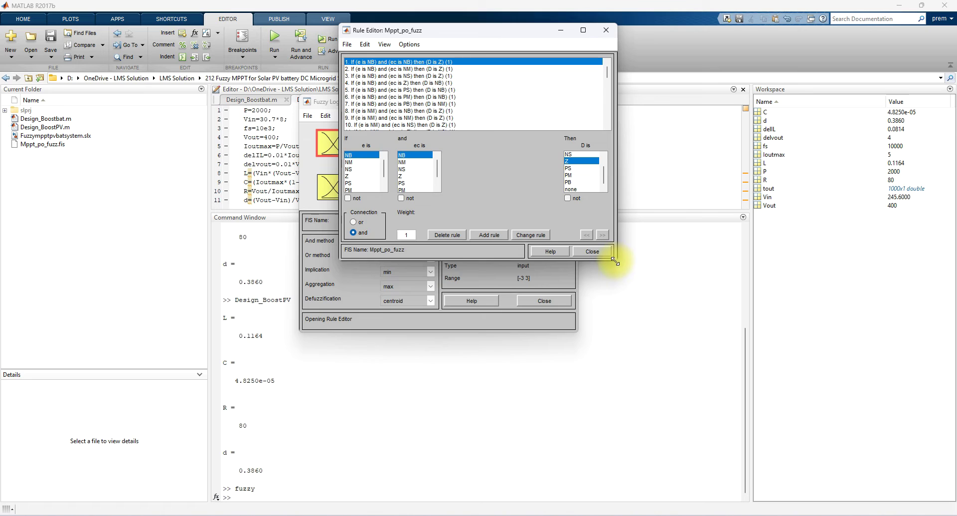
pyautogui.moveTo(617, 263); pyautogui.dragTo(643, 334)
pyautogui.click(534, 106)
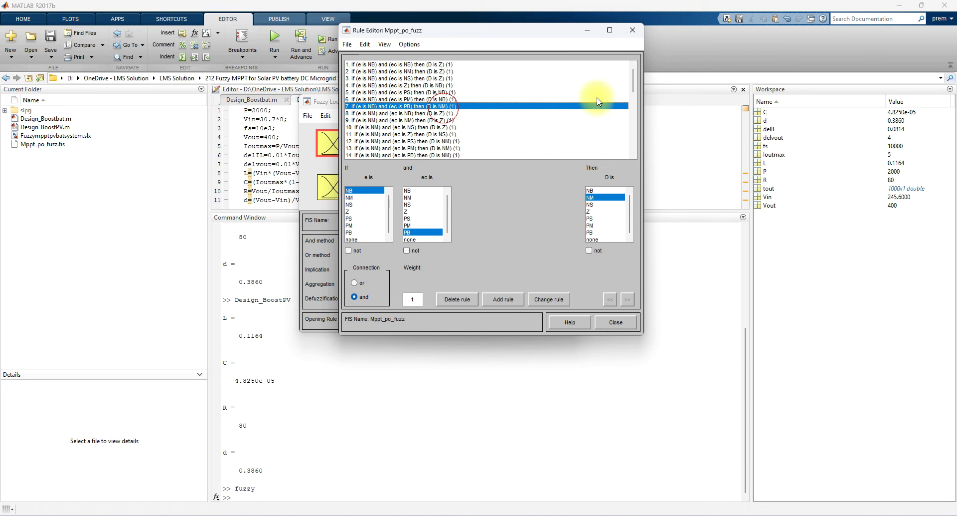
pyautogui.moveTo(634, 85); pyautogui.dragTo(639, 145)
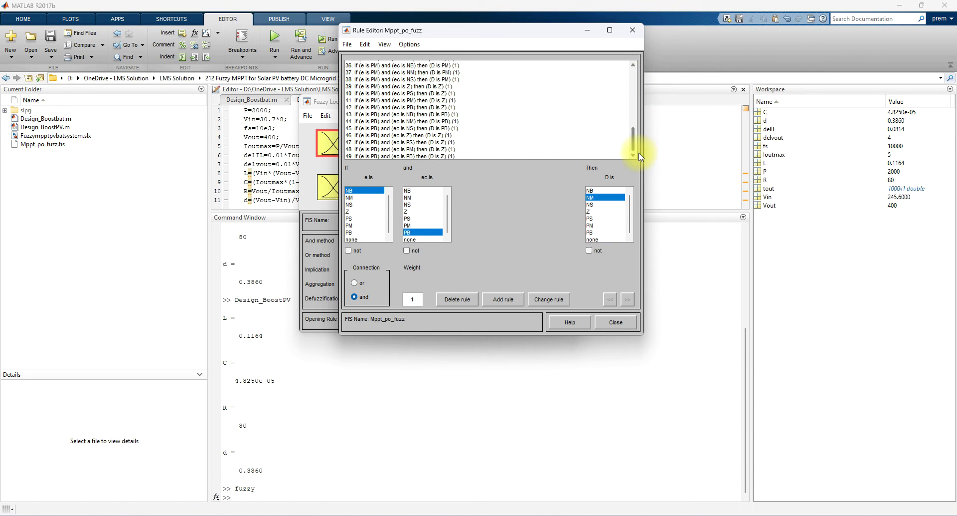
pyautogui.click(633, 30)
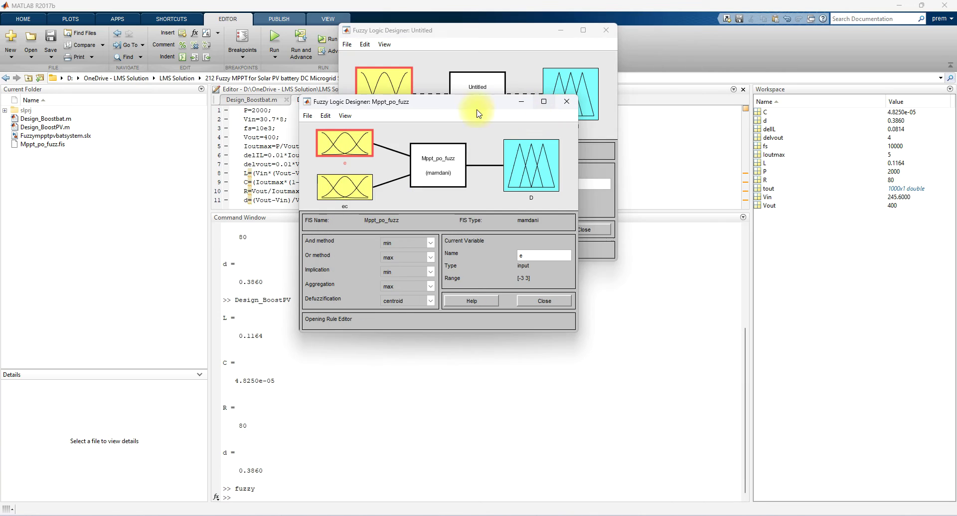
# - Examine the output D in the Rule Viewer for several e and ec combinations, ending at e = -1.93 and ec = 2.21
pyautogui.click(365, 117)
pyautogui.click(364, 134)
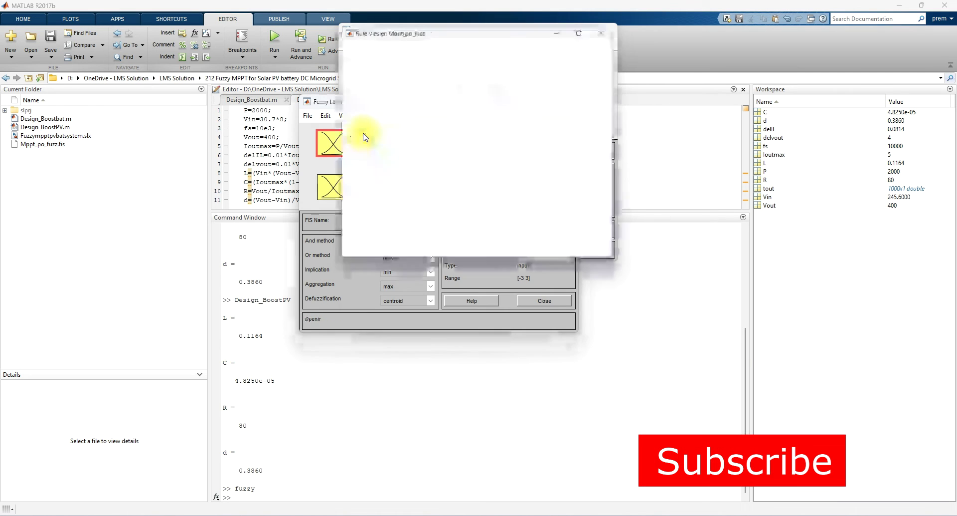
pyautogui.click(373, 134)
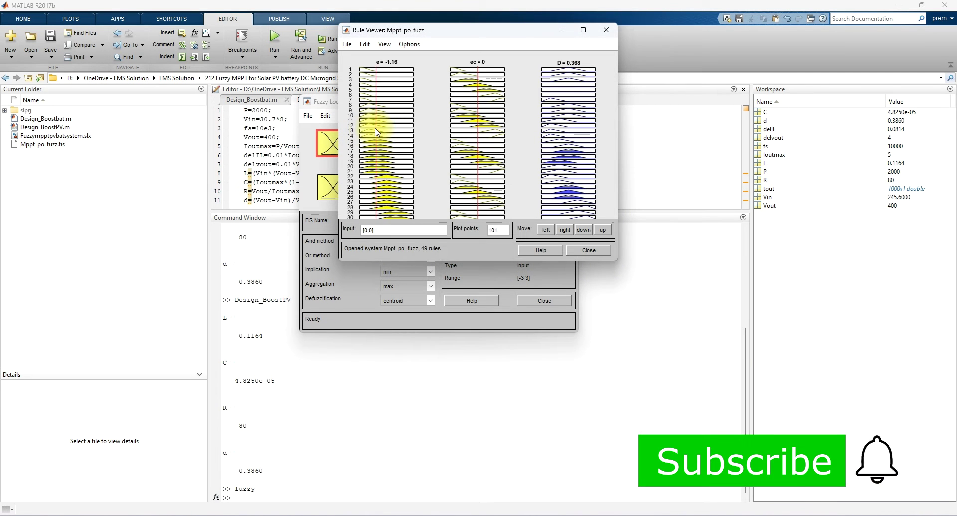
pyautogui.click(475, 125)
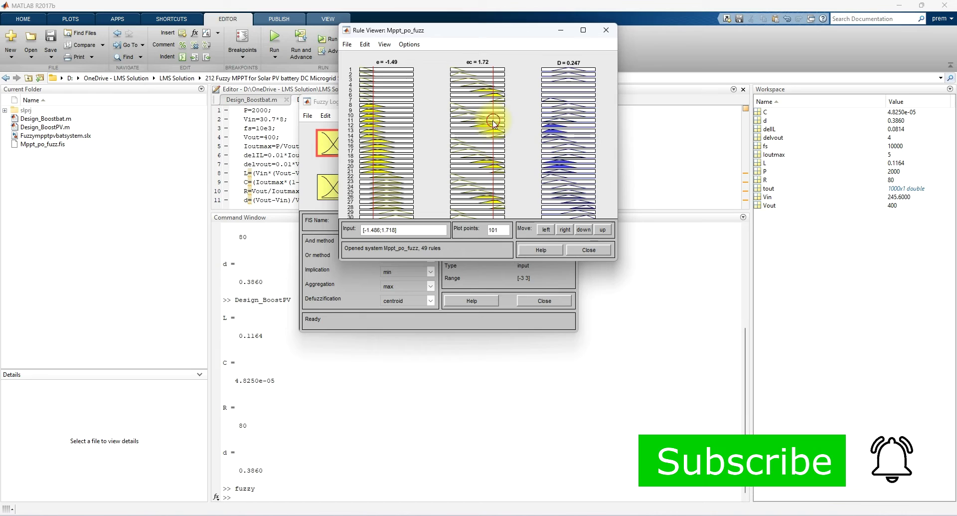
pyautogui.click(381, 124)
pyautogui.click(481, 124)
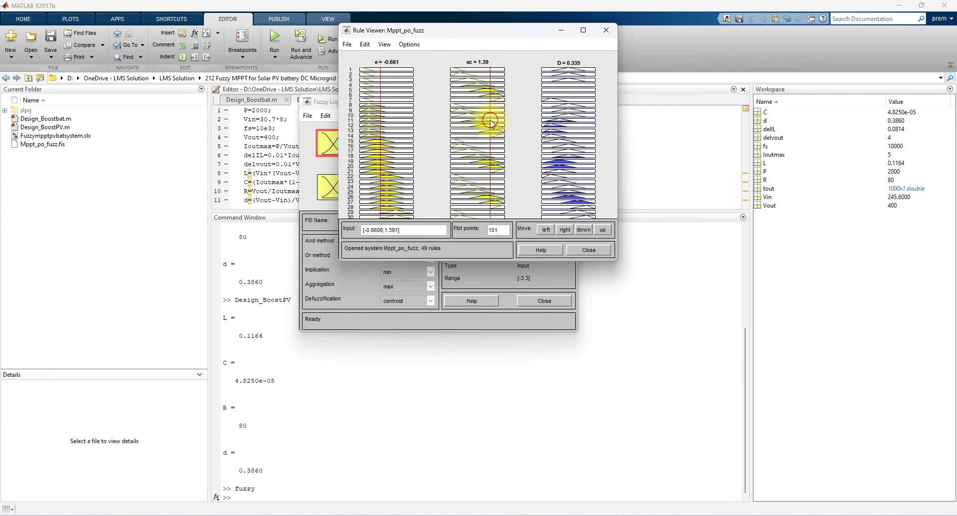
pyautogui.click(369, 125)
pyautogui.moveTo(482, 125)
pyautogui.mouseDown()
pyautogui.moveTo(465, 124)
pyautogui.moveTo(497, 118)
pyautogui.mouseUp()
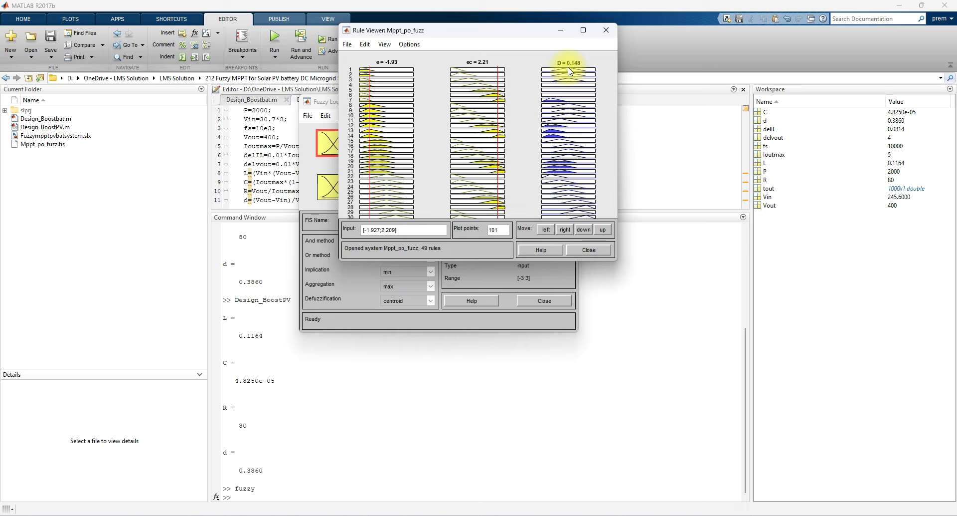
pyautogui.click(606, 30)
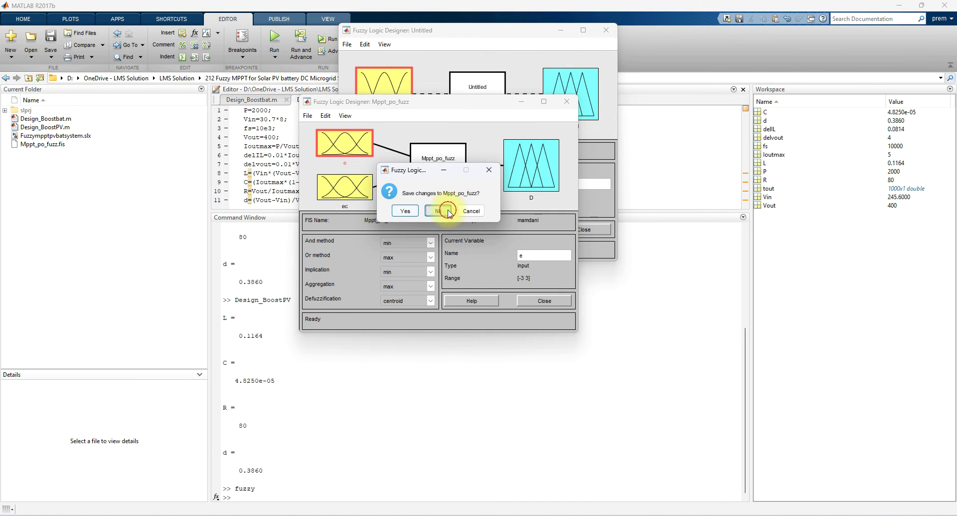
# - Close the Mppt_po_fuzz and Untitled Fuzzy Logic Designer windows without saving changes
pyautogui.click(439, 208)
pyautogui.click(604, 34)
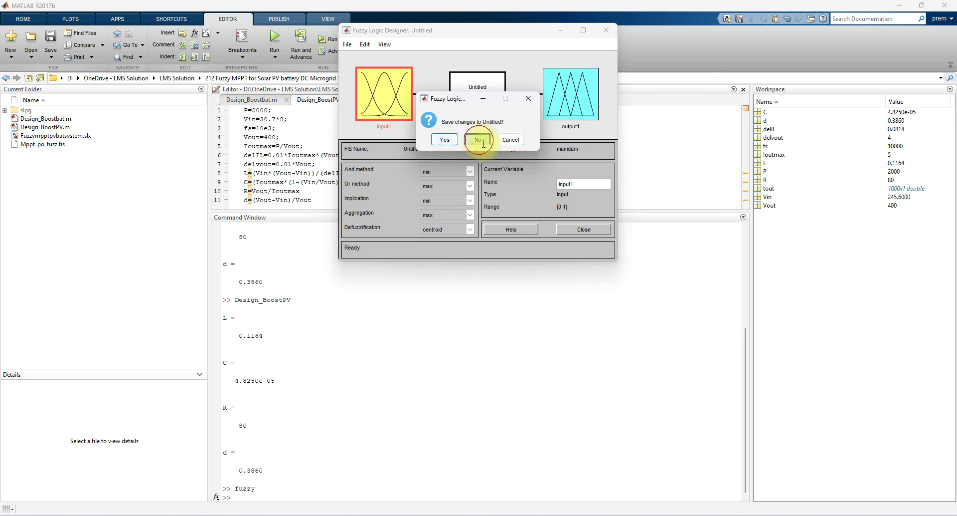
pyautogui.click(496, 143)
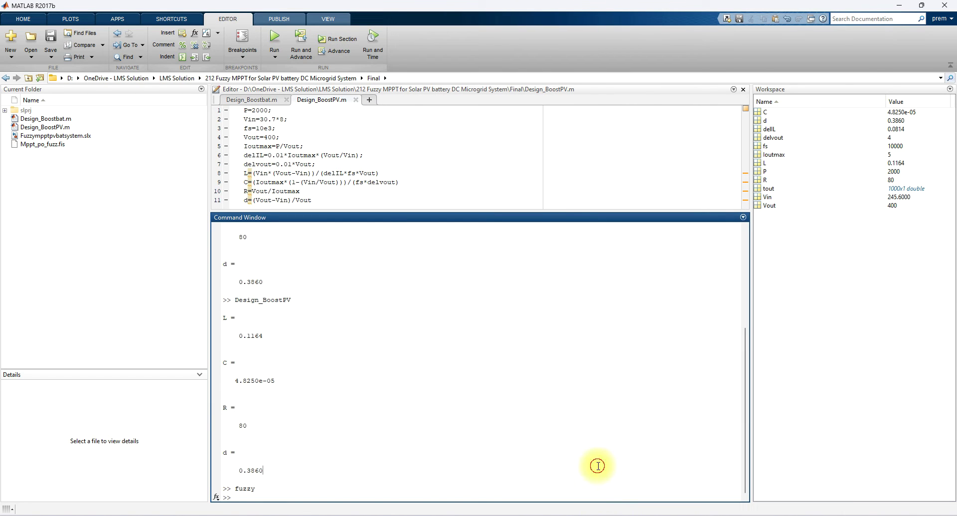
# - Minimize MATLAB, switch to the Simulink model and return from the Fuzzy MPPT1 subsystem to the top level
pyautogui.click(900, 6)
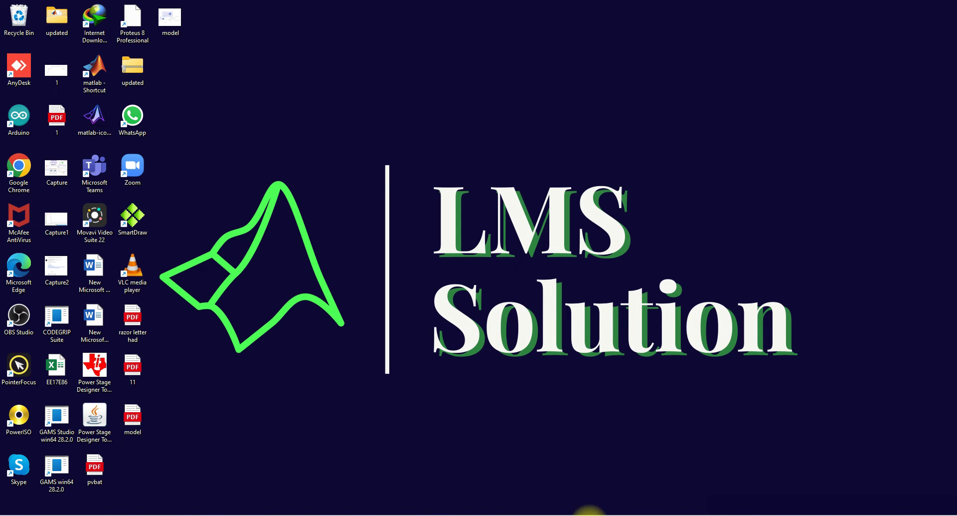
pyautogui.moveTo(594, 511)
pyautogui.click(504, 466)
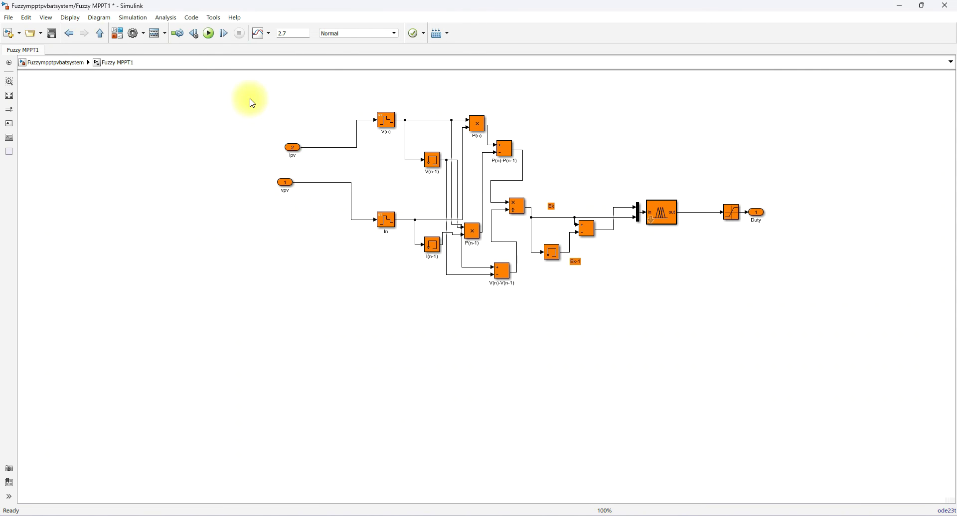
pyautogui.click(99, 33)
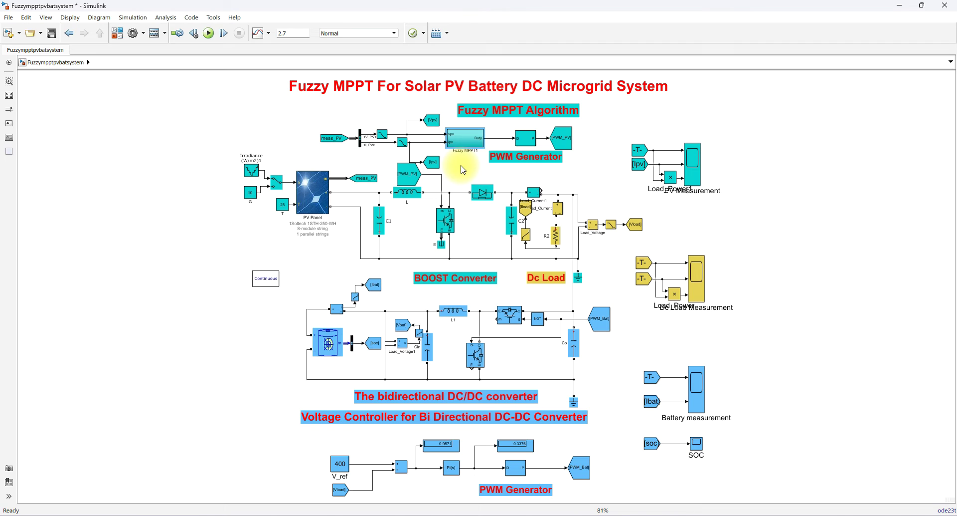
# - Mark the Fuzzy MPPT1 duty signal and the PV PWM generator block with the screen pen, and sketch the pulse waveform beside them
pyautogui.press('F9')
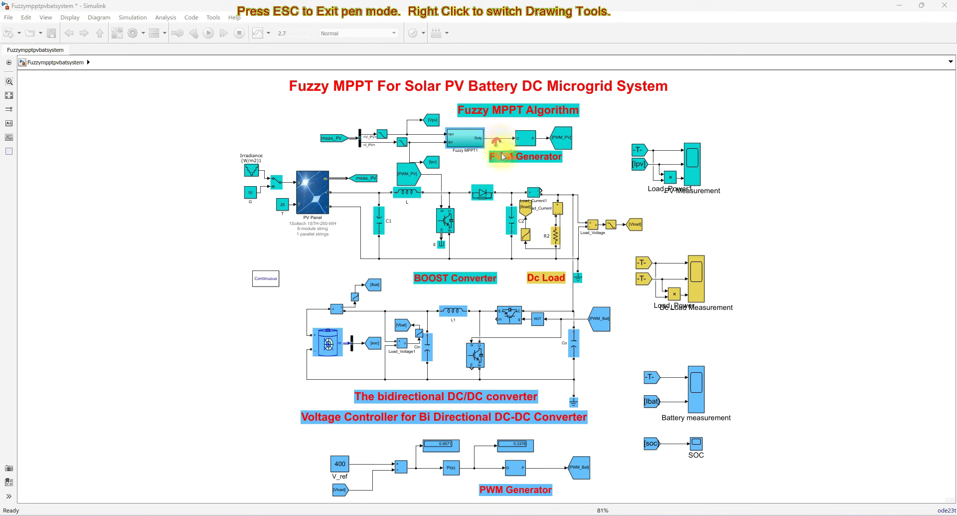
pyautogui.moveTo(524, 119); pyautogui.dragTo(526, 131)
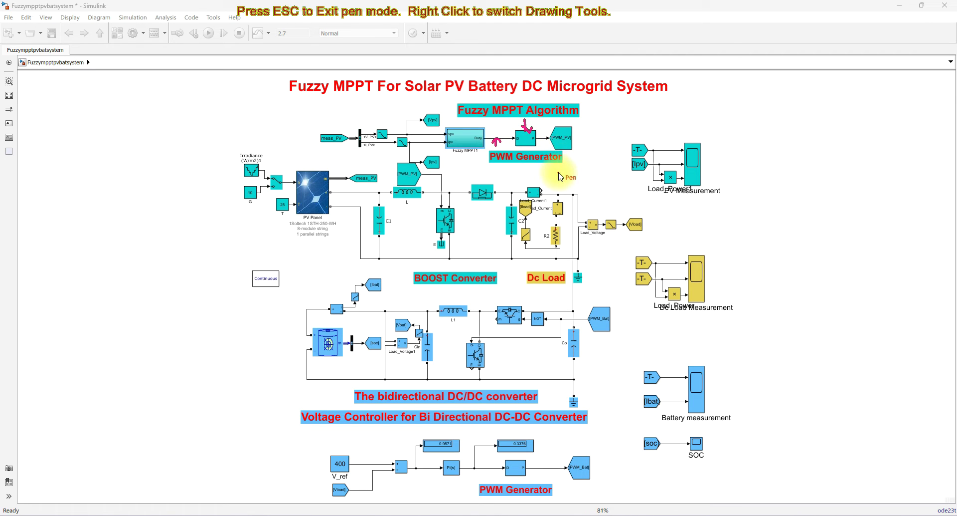
pyautogui.moveTo(554, 172); pyautogui.dragTo(566, 161)
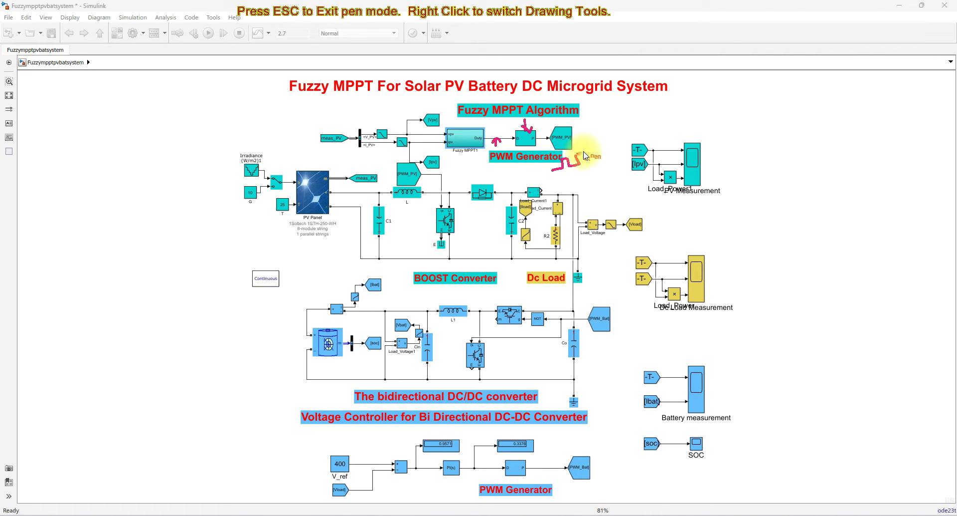
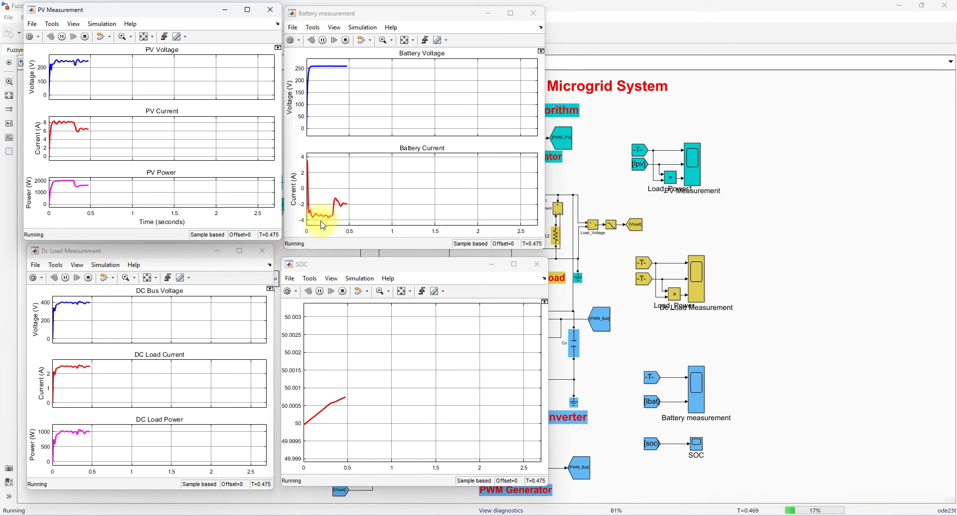
# - Mark the first three Battery Current levels with pen arrows in the Battery measurement scope while the simulation runs
pyautogui.press('F9')
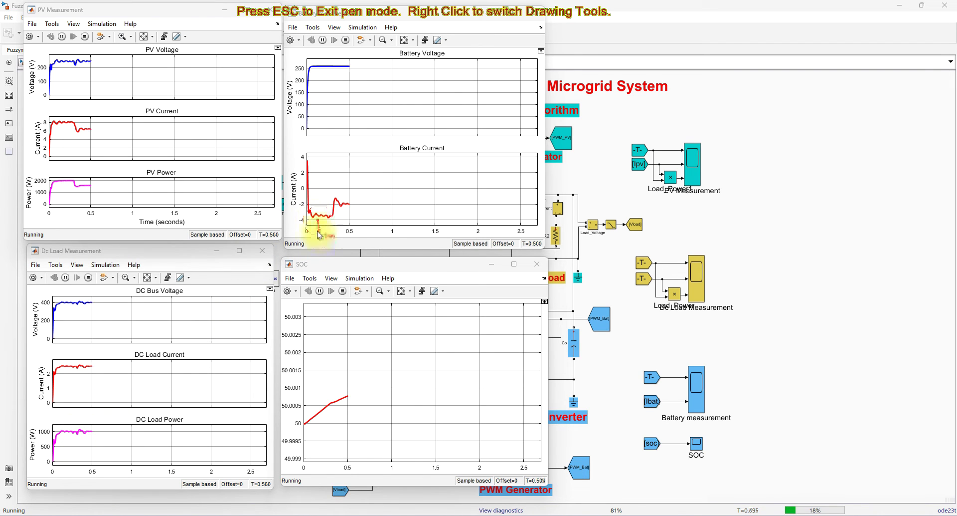
pyautogui.moveTo(318, 221); pyautogui.dragTo(326, 227)
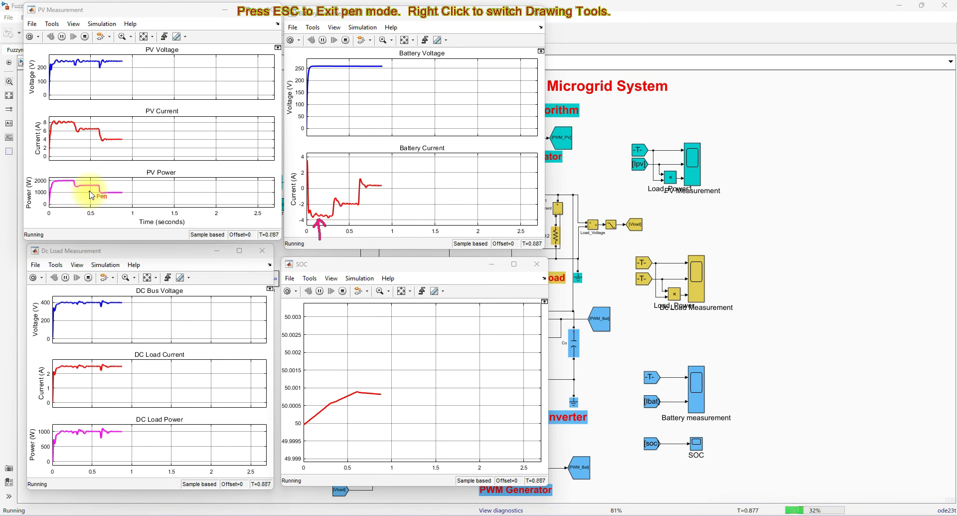
pyautogui.click(350, 209)
pyautogui.moveTo(351, 218); pyautogui.dragTo(350, 203)
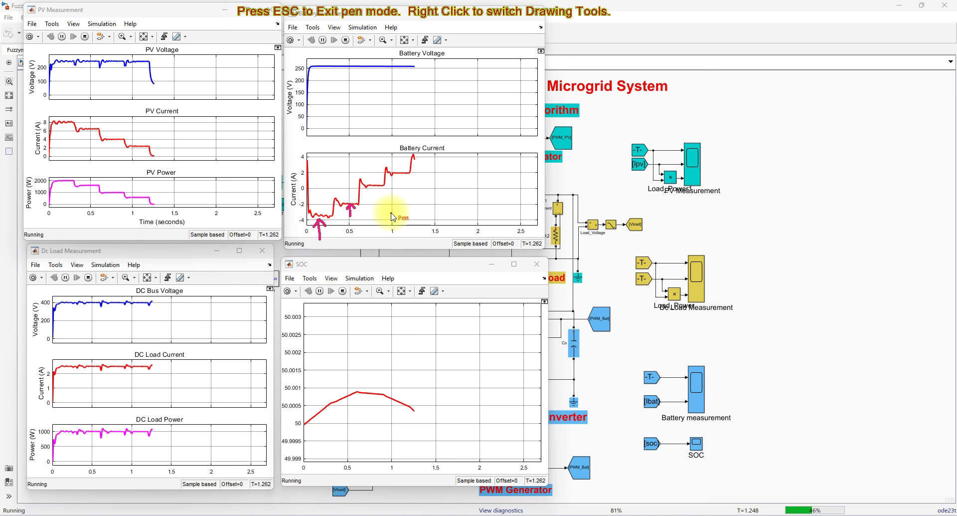
pyautogui.moveTo(360, 178)
pyautogui.mouseDown()
pyautogui.moveTo(384, 185)
pyautogui.moveTo(377, 202)
pyautogui.moveTo(380, 190)
pyautogui.mouseUp()
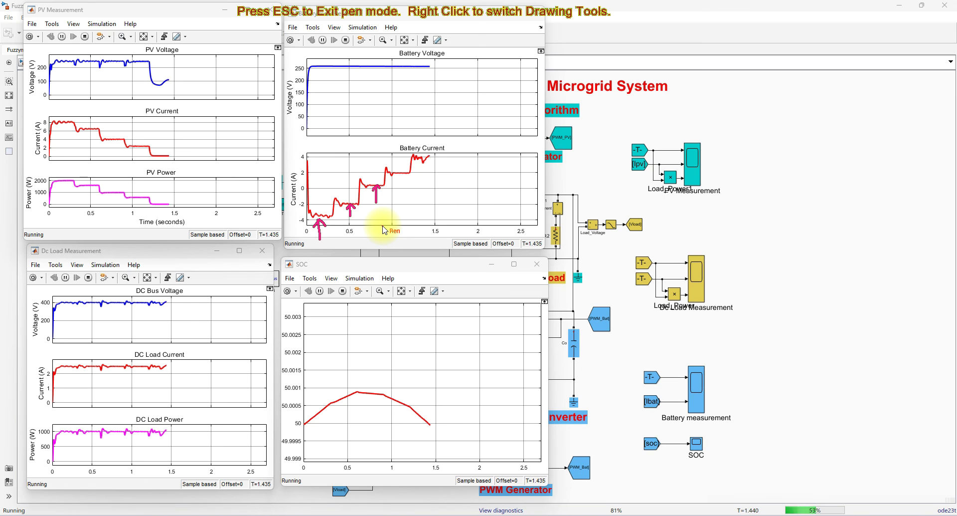
# - Circle the low PV Power interval and the matching Battery Current peak, and trace the rise and fall of the SOC curve
pyautogui.moveTo(122, 190)
pyautogui.mouseDown()
pyautogui.moveTo(137, 193)
pyautogui.moveTo(112, 199)
pyautogui.moveTo(177, 205)
pyautogui.moveTo(140, 191)
pyautogui.mouseUp()
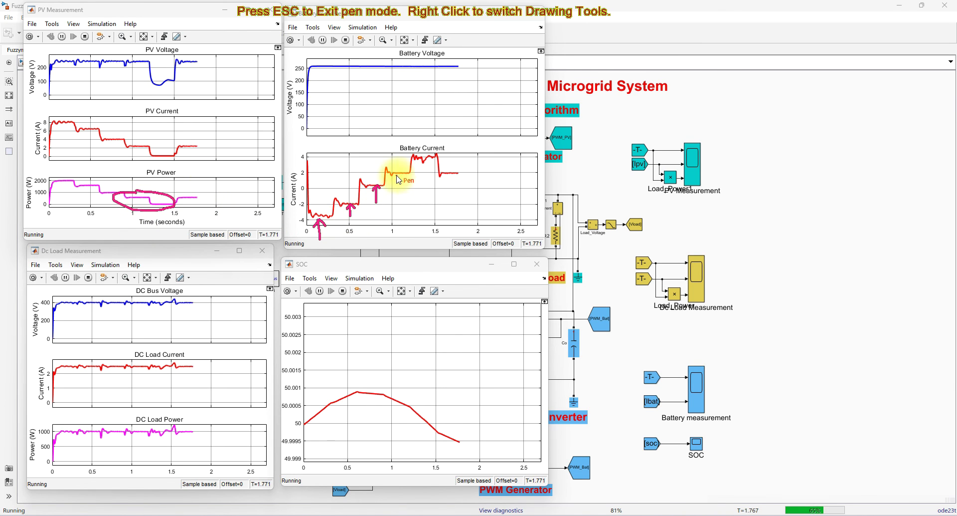
pyautogui.moveTo(441, 153)
pyautogui.mouseDown()
pyautogui.moveTo(415, 149)
pyautogui.moveTo(380, 170)
pyautogui.moveTo(392, 186)
pyautogui.moveTo(437, 155)
pyautogui.moveTo(432, 171)
pyautogui.mouseUp()
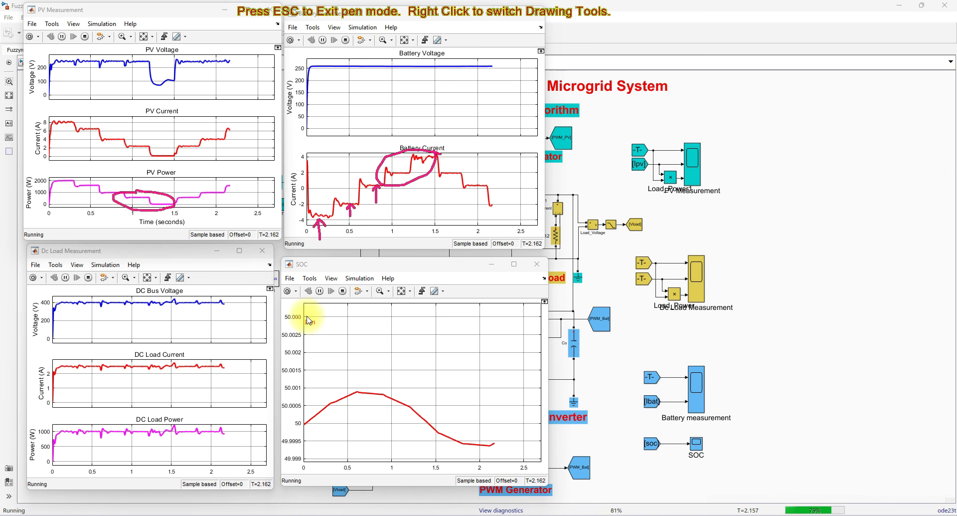
pyautogui.moveTo(304, 423); pyautogui.dragTo(358, 391)
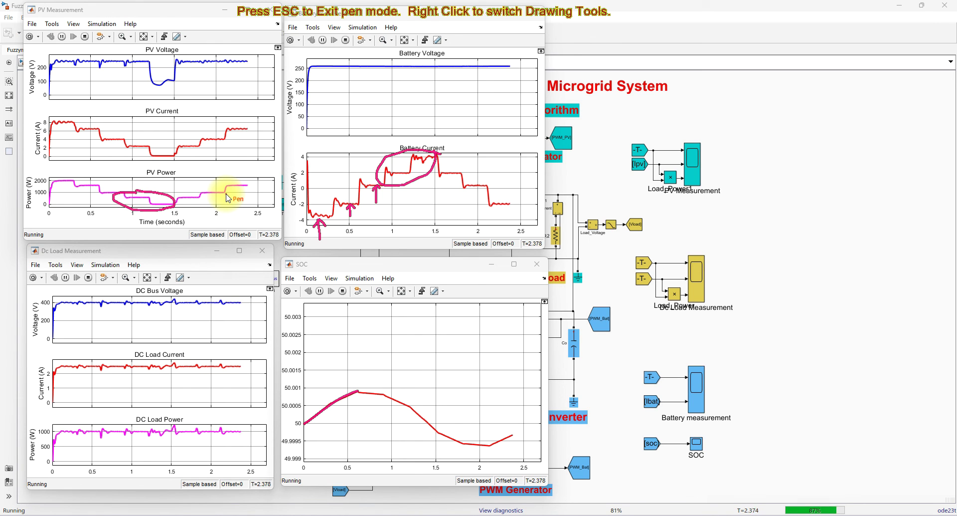
pyautogui.moveTo(347, 394)
pyautogui.mouseDown()
pyautogui.moveTo(385, 395)
pyautogui.moveTo(455, 440)
pyautogui.moveTo(487, 443)
pyautogui.mouseUp()
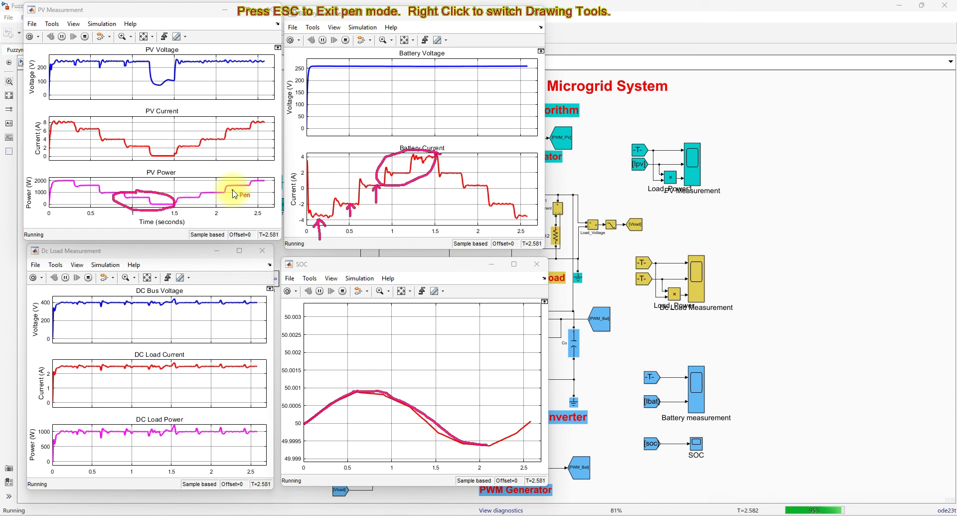
# - Mark the final PV Power rise and the matching Battery Current and SOC sections, and clear the pen annotations
pyautogui.moveTo(277, 177)
pyautogui.mouseDown()
pyautogui.moveTo(233, 178)
pyautogui.moveTo(225, 194)
pyautogui.moveTo(261, 188)
pyautogui.mouseUp()
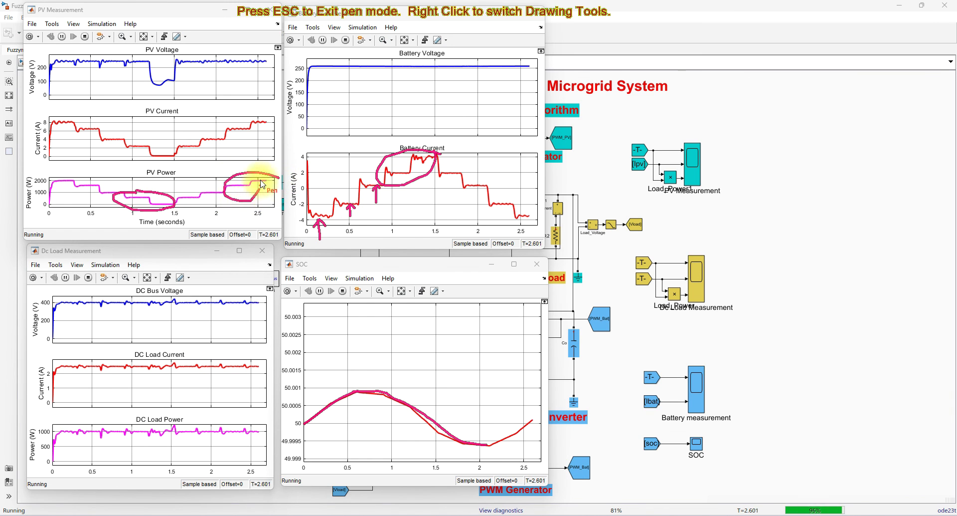
pyautogui.moveTo(541, 203)
pyautogui.mouseDown()
pyautogui.moveTo(486, 214)
pyautogui.moveTo(534, 215)
pyautogui.moveTo(543, 204)
pyautogui.mouseUp()
pyautogui.moveTo(516, 435); pyautogui.dragTo(542, 412)
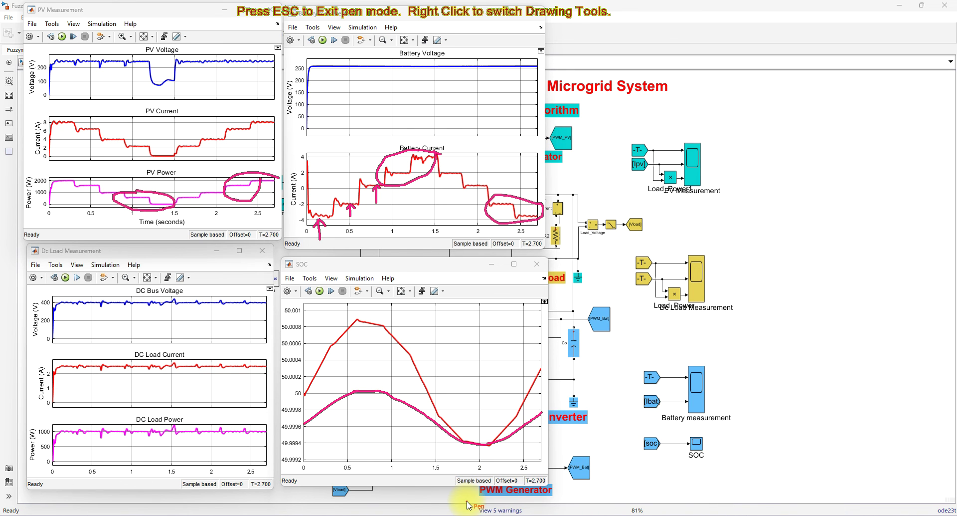
pyautogui.press('Escape')
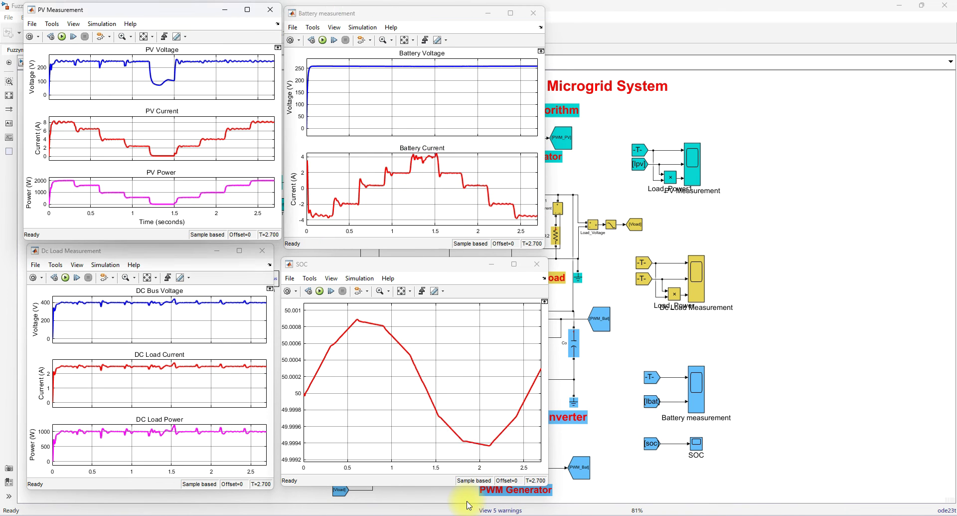